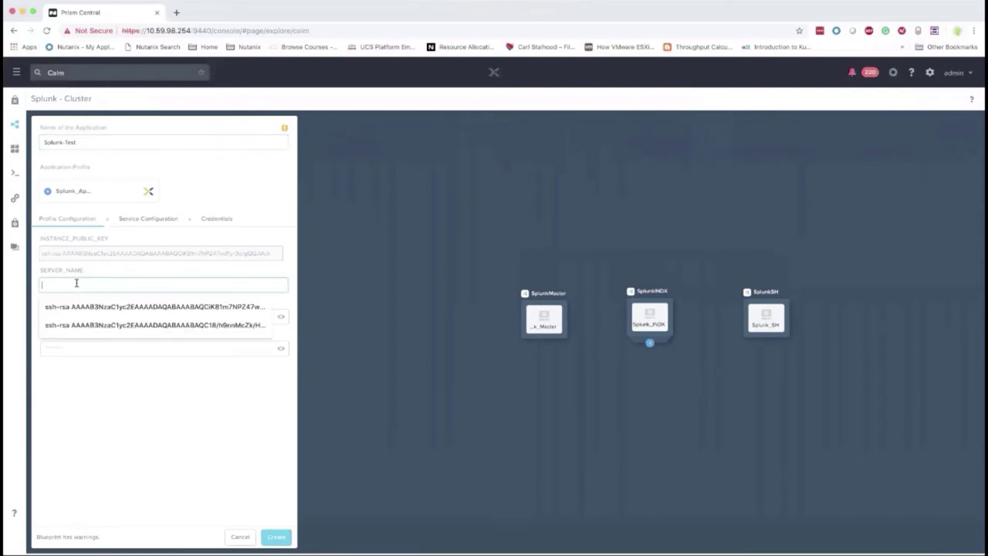
Launch Splunk-Test with server name Splunk and the Splunk admin password filled in
text(Splunk)
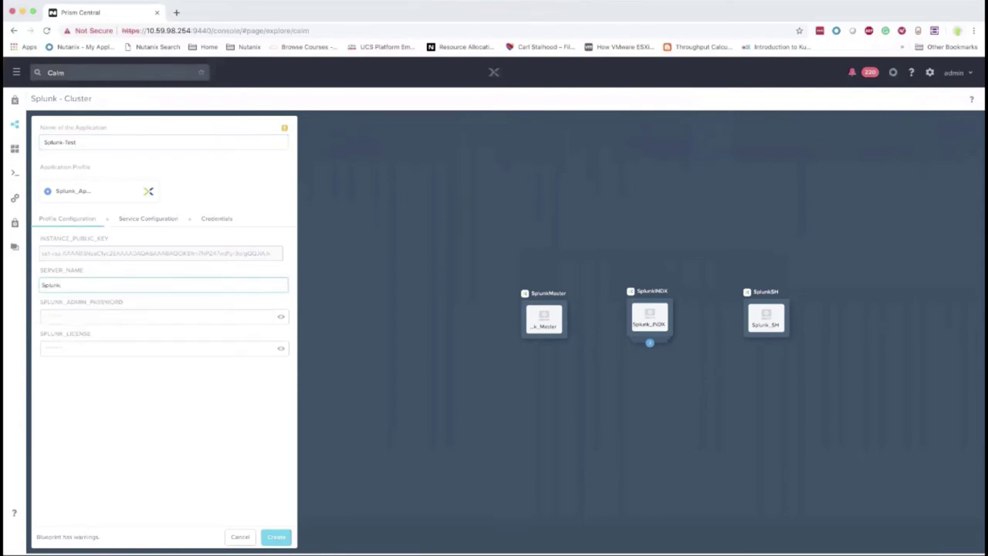
click(77, 317)
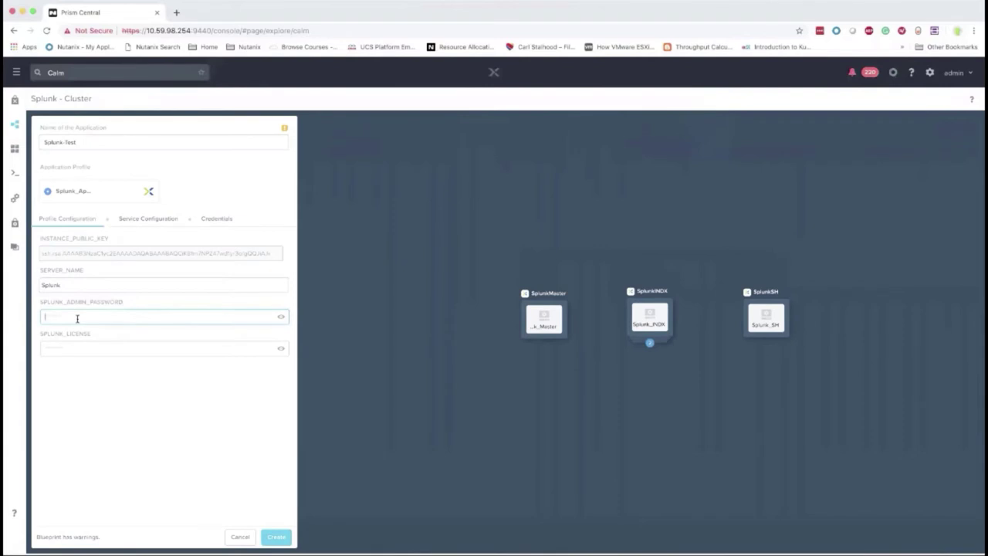
text(nutanix4u)
key(BackSpace)
key(BackSpace)
key(BackSpace)
key(BackSpace)
text(nutanix/4u)
click(72, 348)
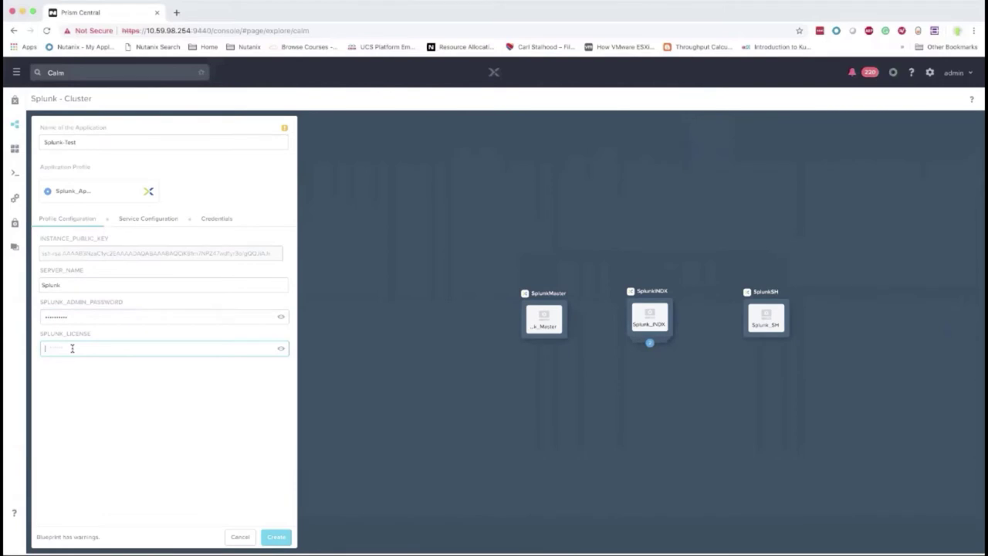
click(274, 536)
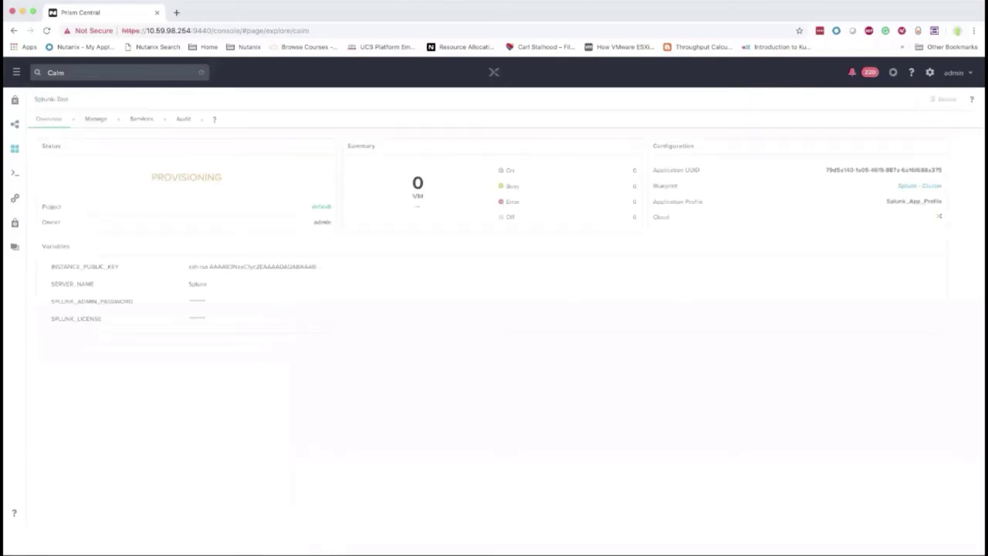
Open the Splunk - Cluster blueprint and select its SplunkMaster service
click(16, 128)
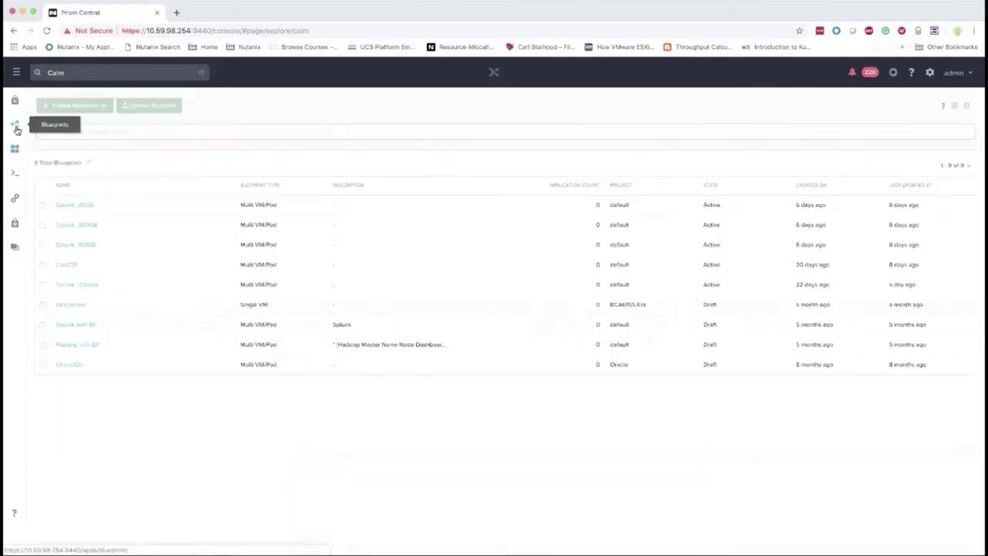
click(77, 284)
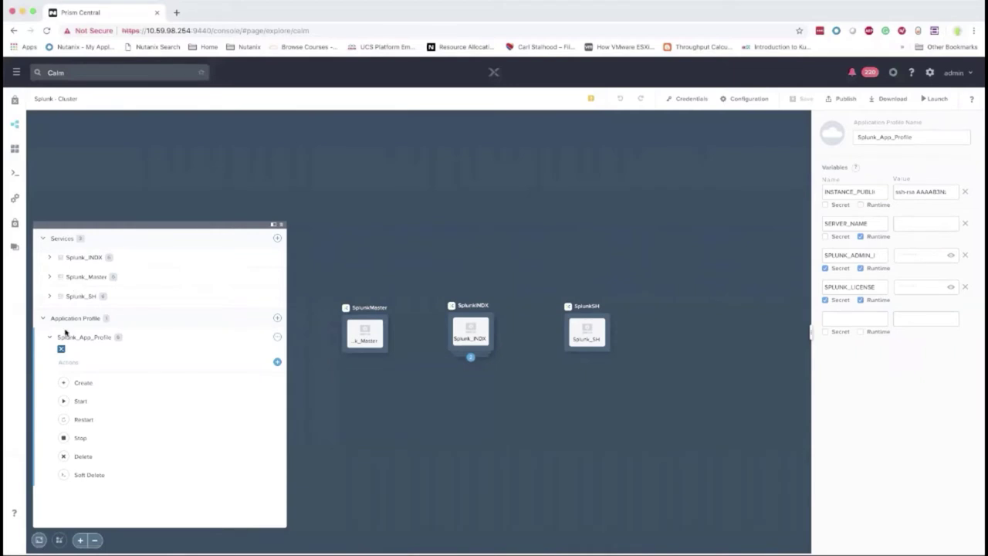
click(366, 336)
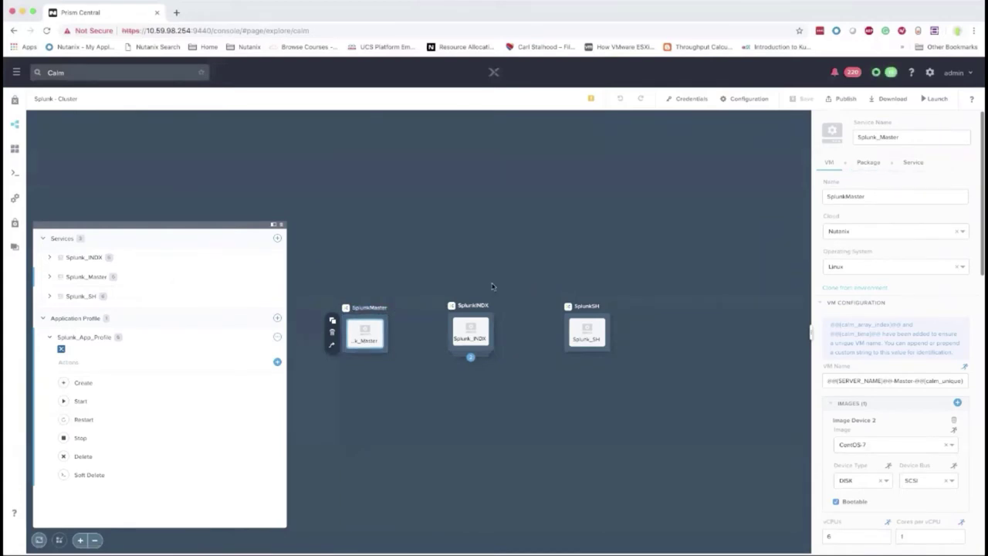
Read the SplunkMaster cloud-init script enlarged, then select the Splunk_INDX service
scroll(885, 313, down, 5)
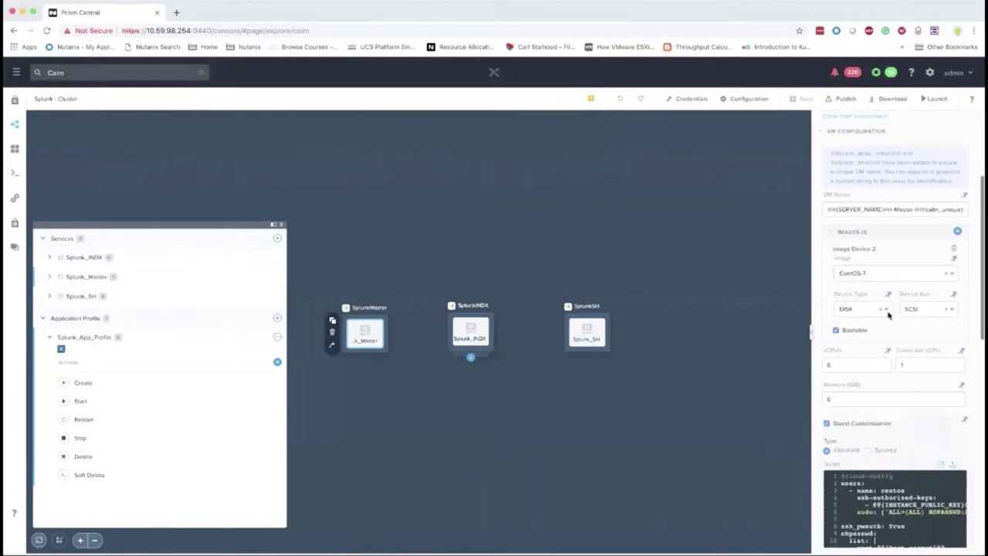
scroll(838, 321, down, 2)
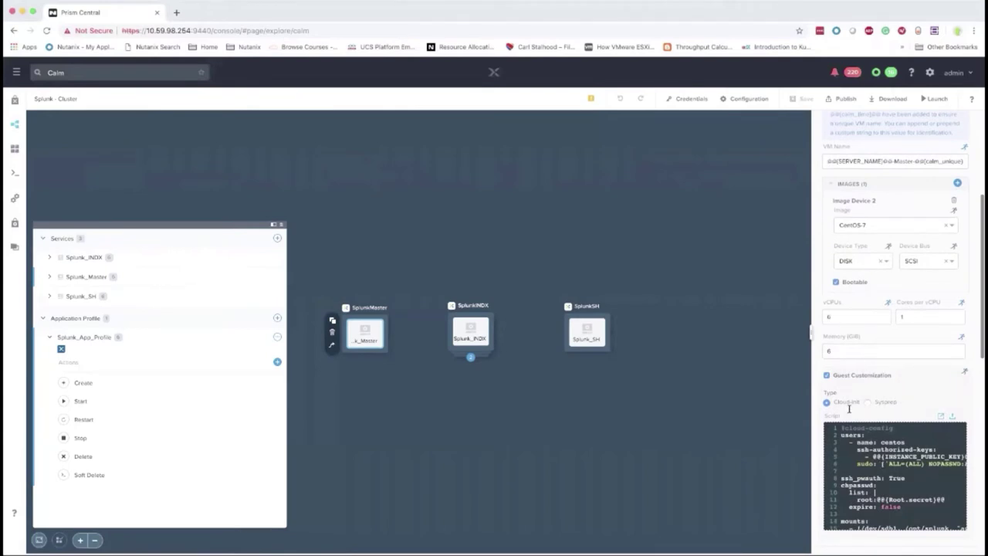
scroll(890, 473, down, 1)
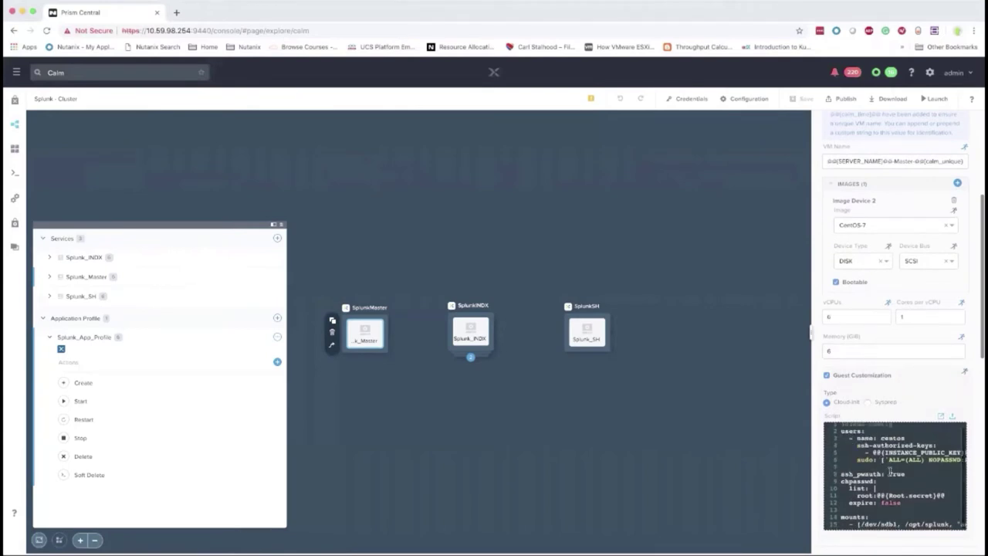
click(940, 417)
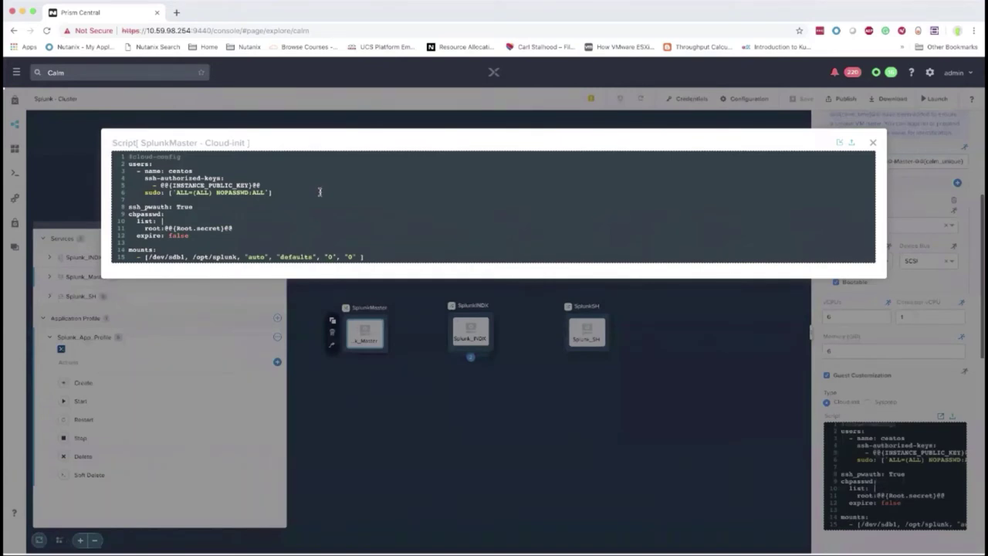
click(872, 142)
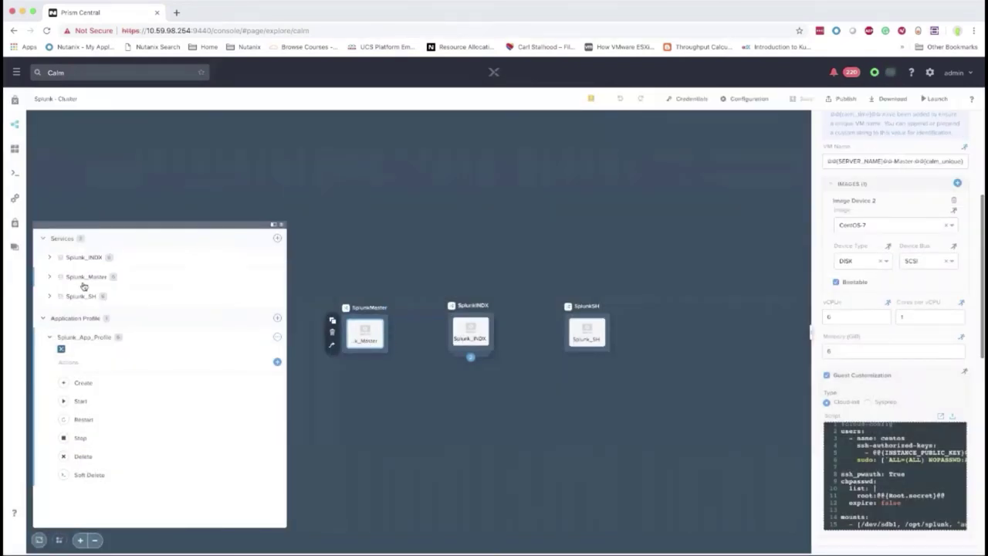
click(51, 260)
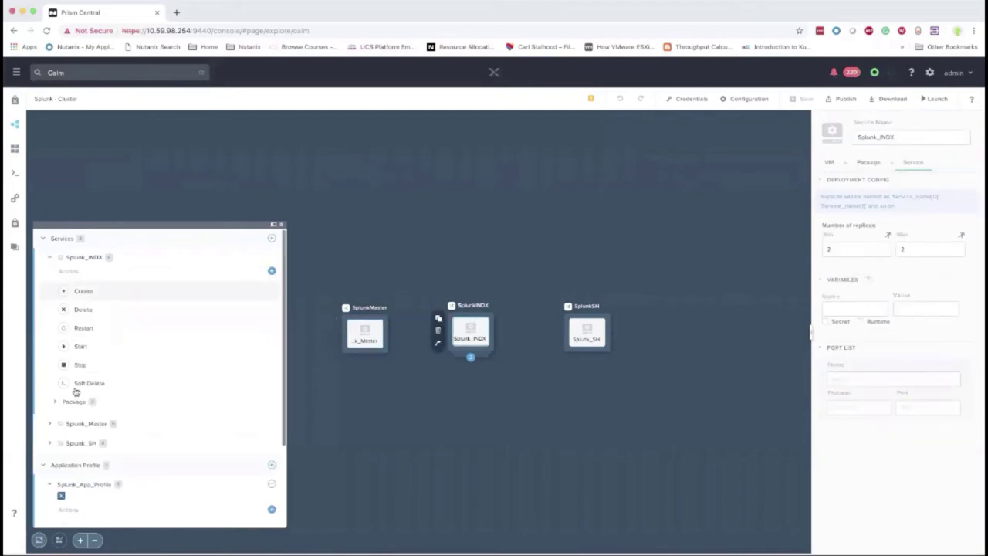
Read the Setup_OS script in Splunk_INDX's Package Install flow in the enlarged editor
click(55, 402)
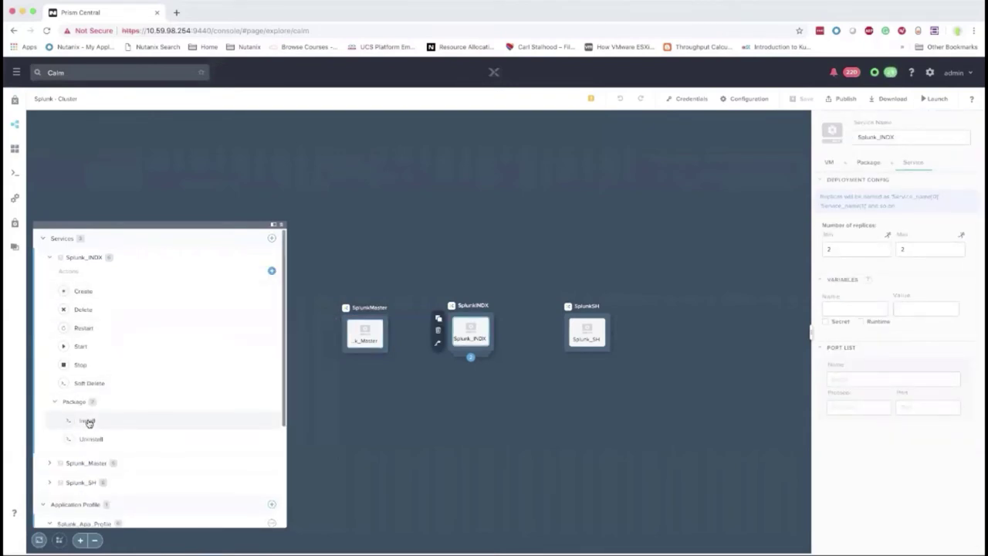
click(87, 420)
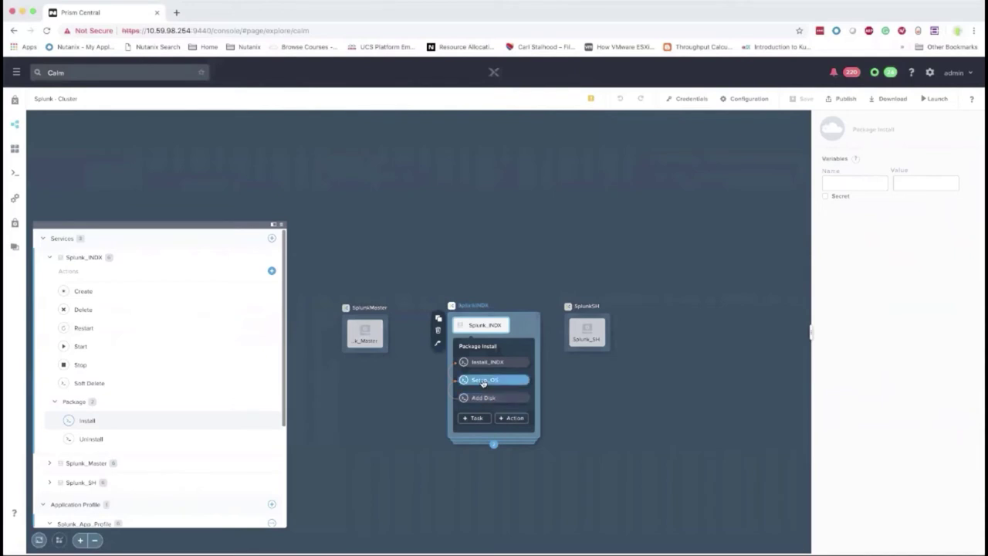
click(483, 381)
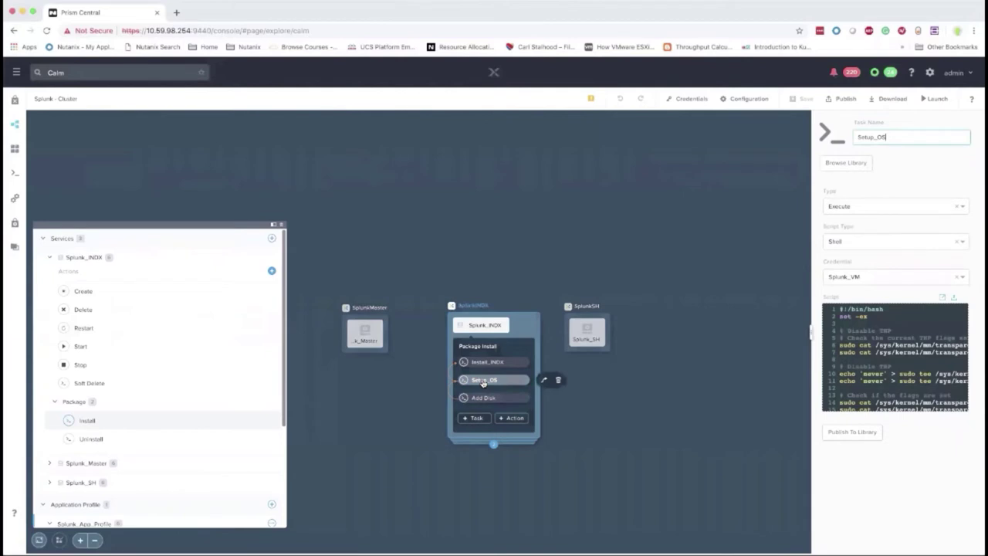
click(943, 297)
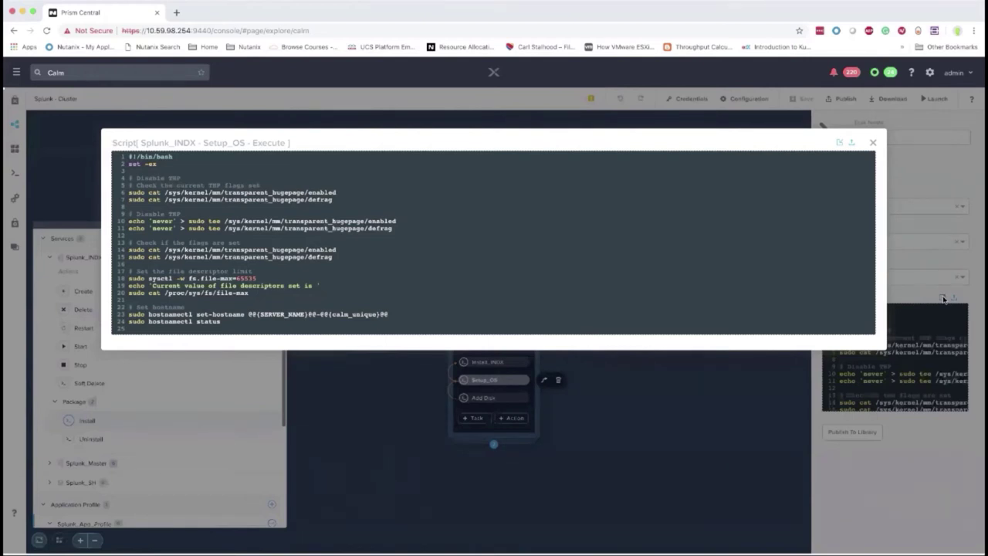
click(873, 141)
Review the Install_INDX script's server.conf clustering lines 47–51, then return to Applications
click(497, 362)
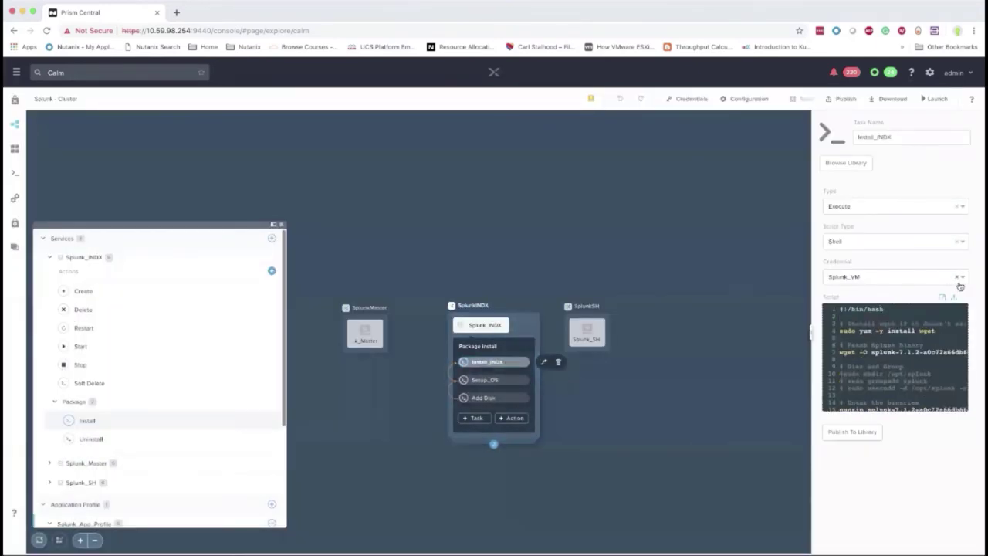
click(942, 298)
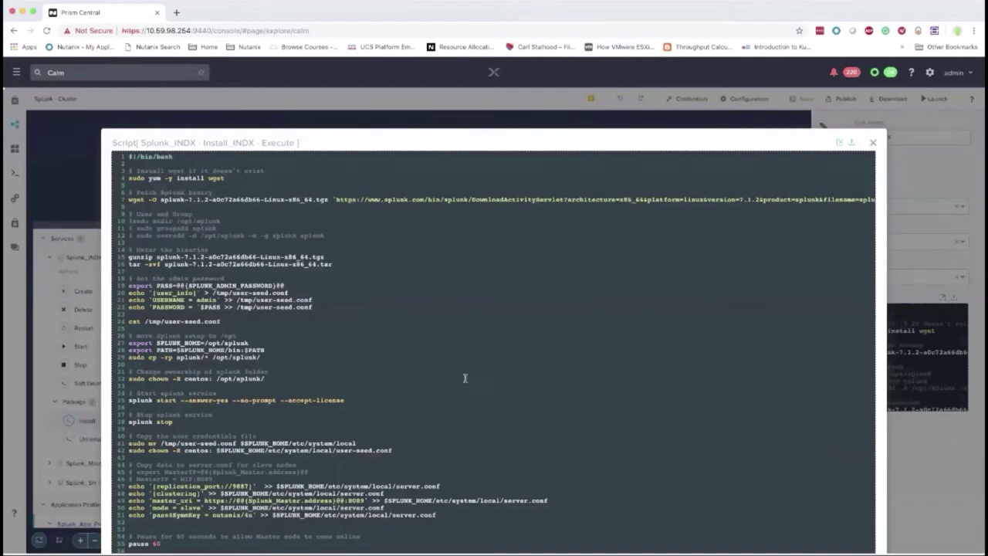
scroll(456, 406, down, 2)
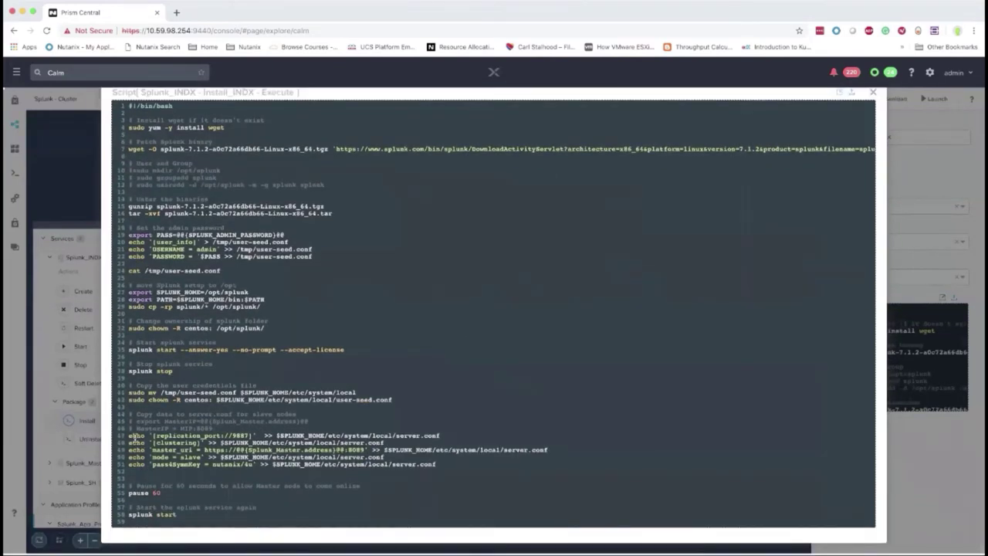
drag(129, 436, 448, 466)
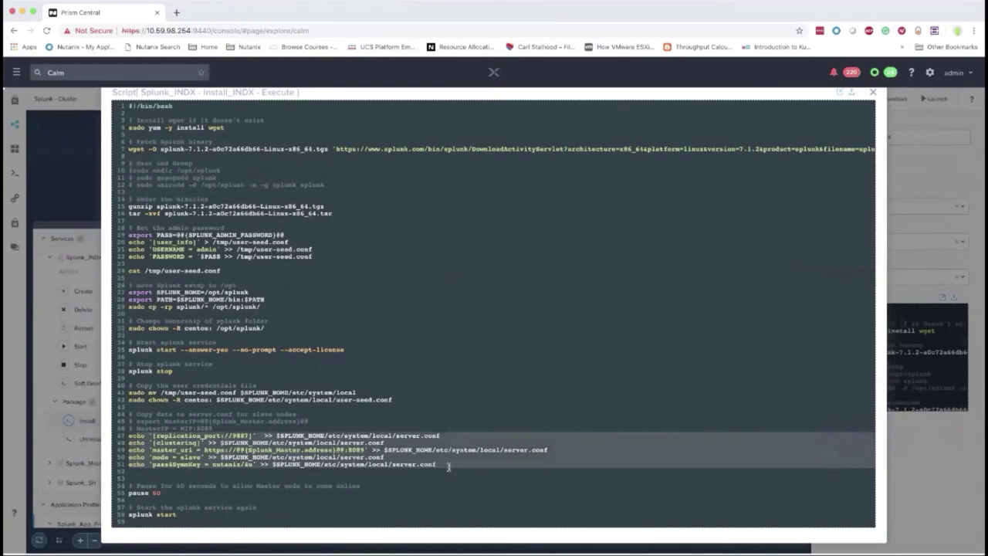
click(872, 94)
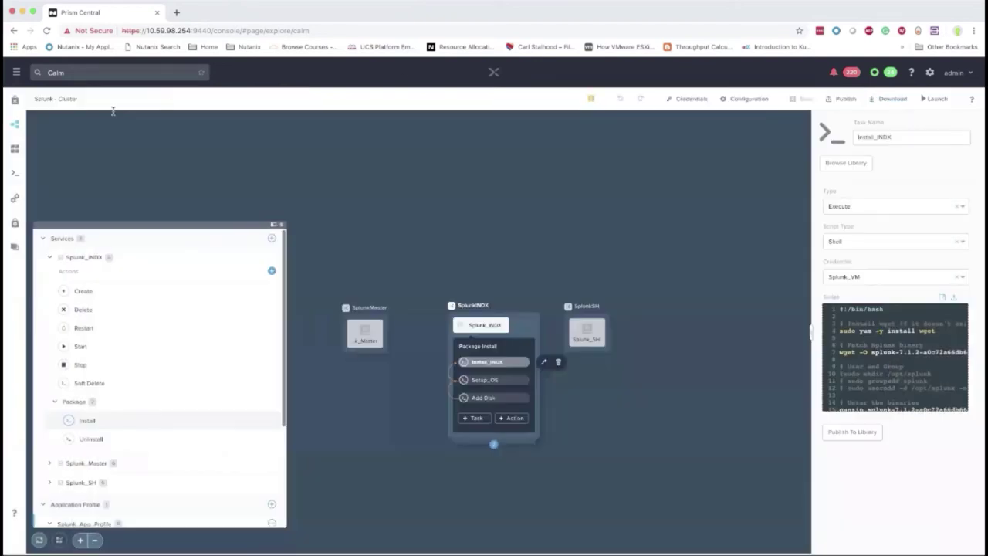
click(16, 149)
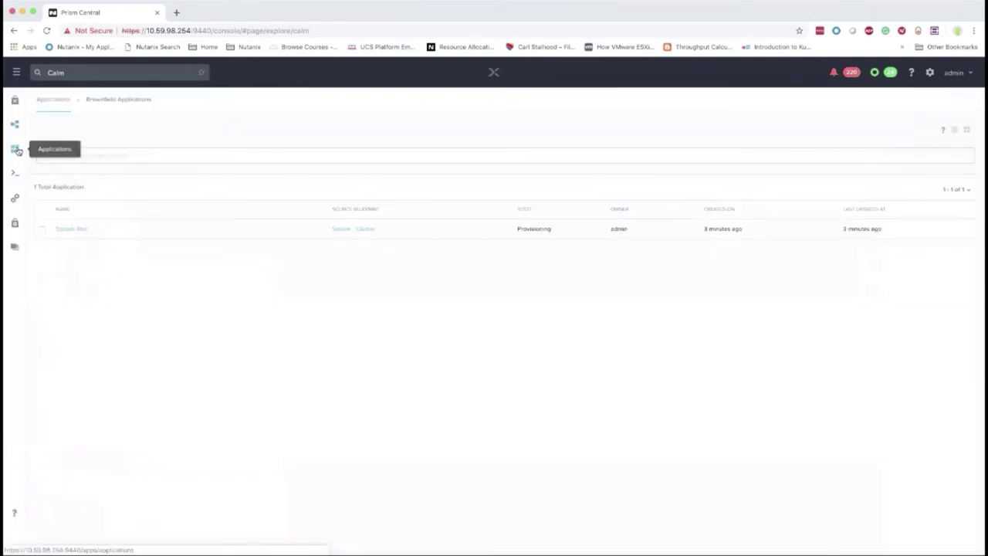
Open Splunk-Test and view its running Create action, active services and audit log
click(72, 229)
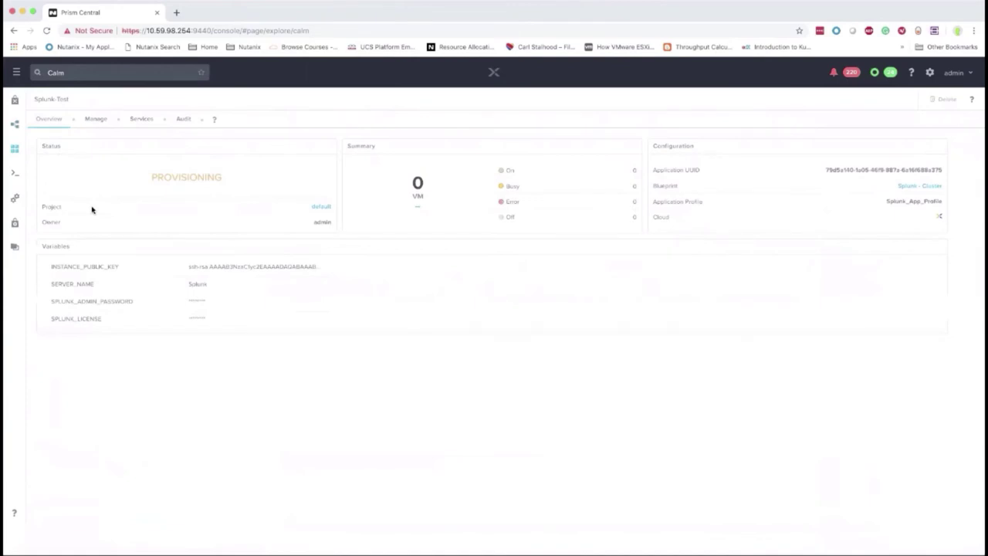
click(97, 120)
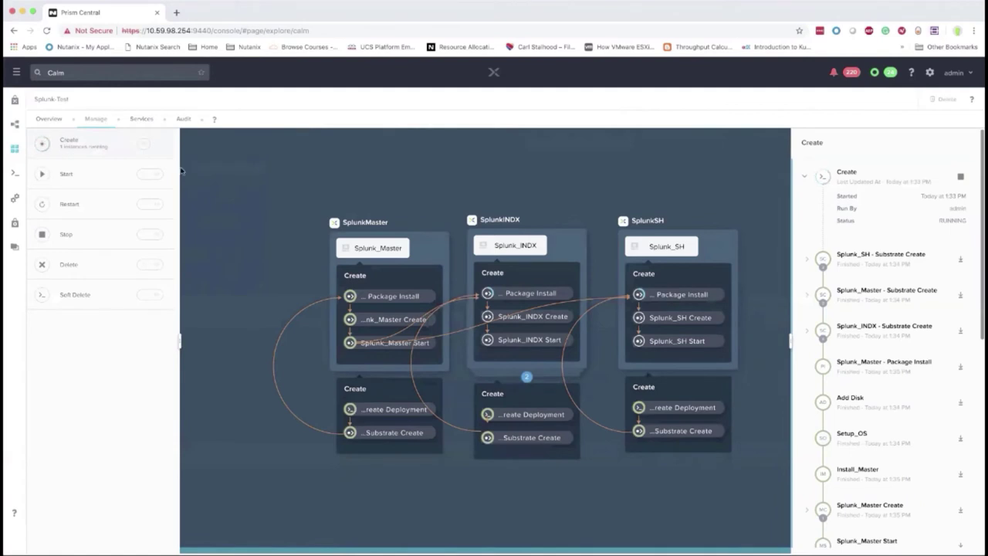
click(143, 120)
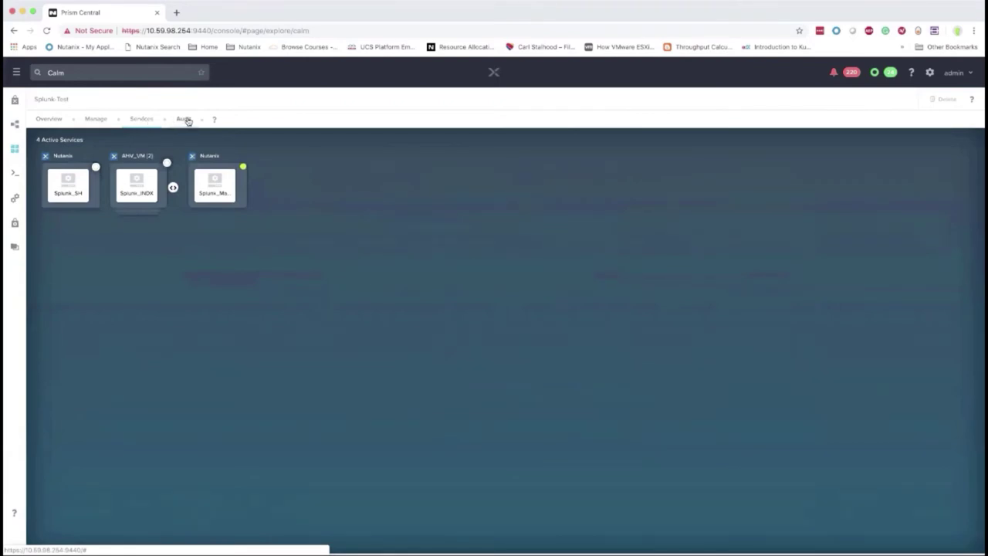
click(184, 120)
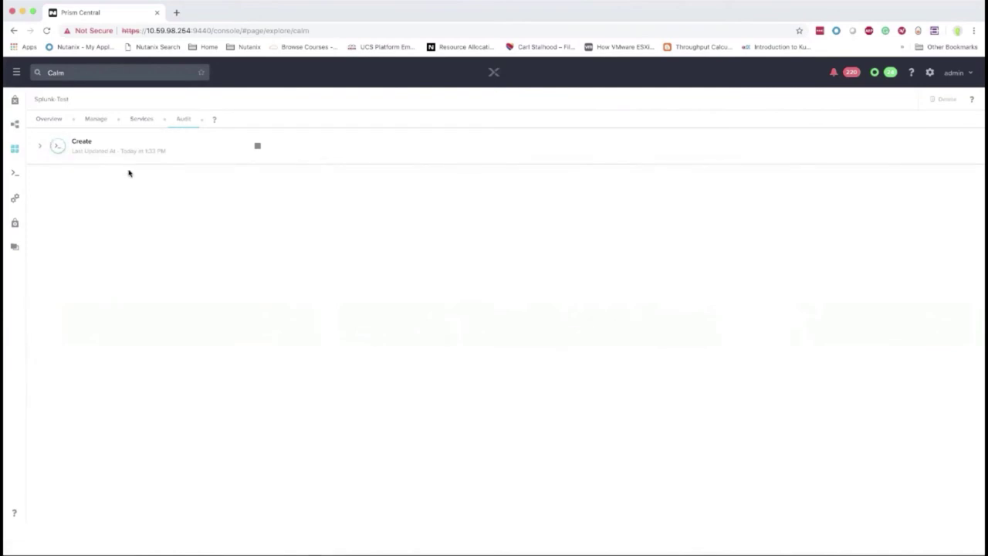
Expand the Create run's Substrate Create tasks for Splunk_Master and Splunk_INDX, plus Add Disk
click(43, 148)
scroll(169, 228, down, 2)
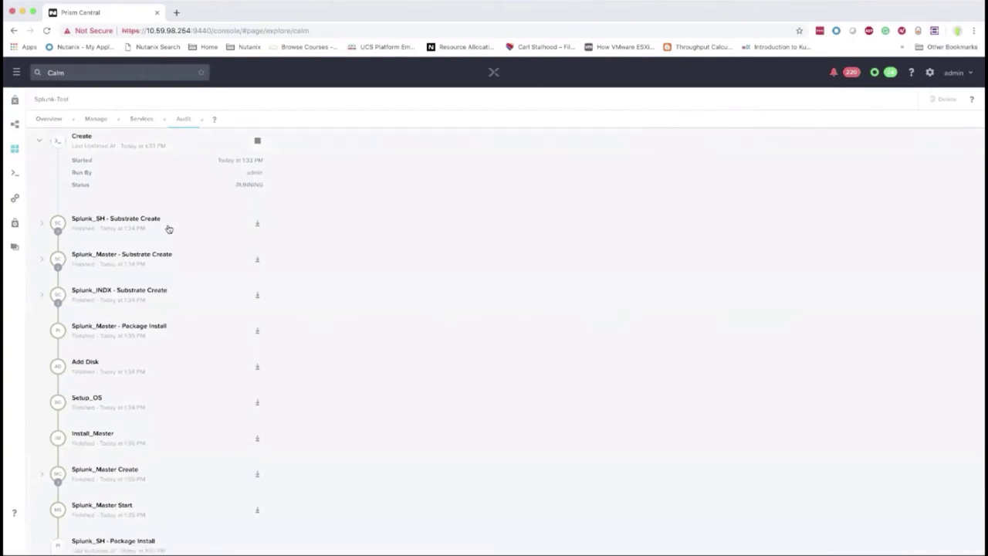
click(127, 221)
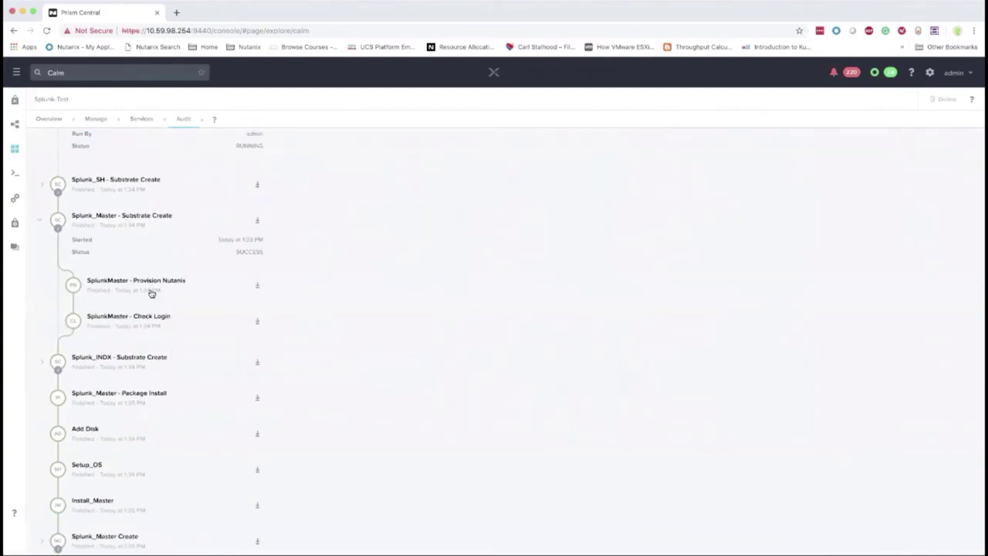
click(133, 365)
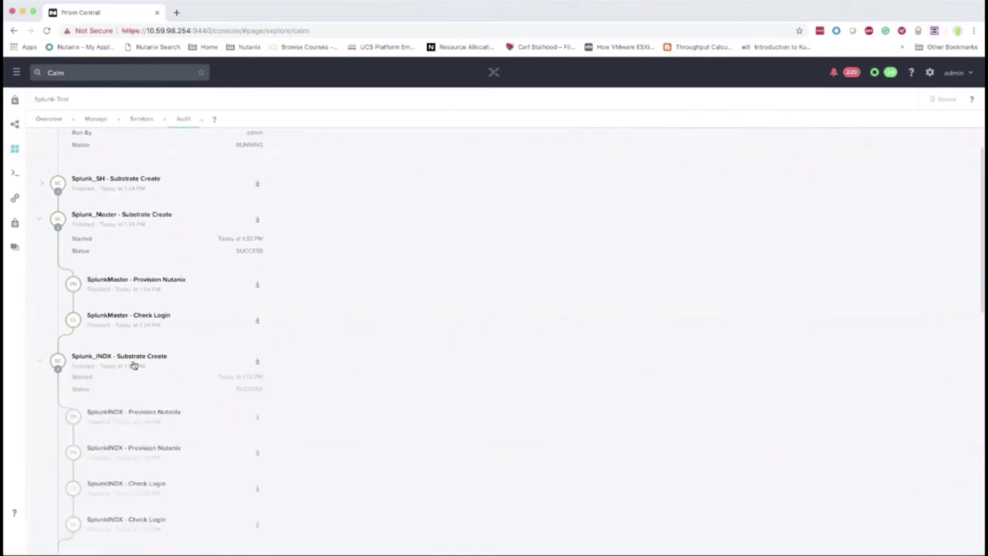
scroll(133, 364, down, 5)
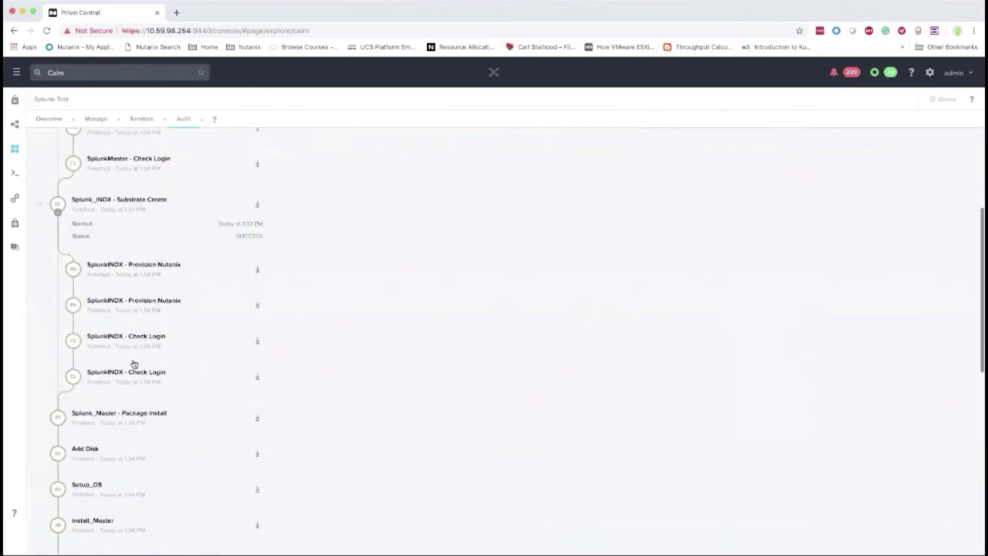
scroll(133, 363, down, 3)
click(91, 352)
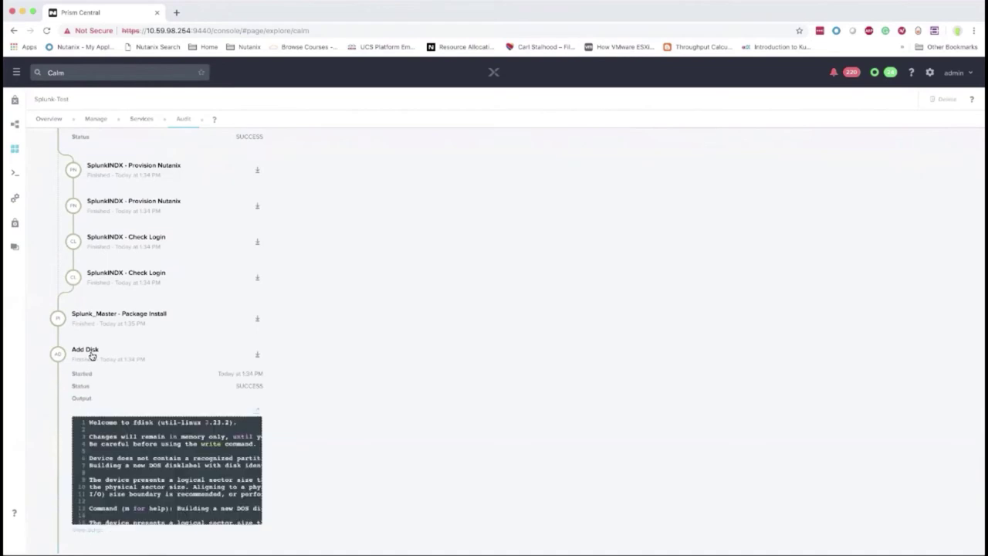
scroll(161, 323, down, 5)
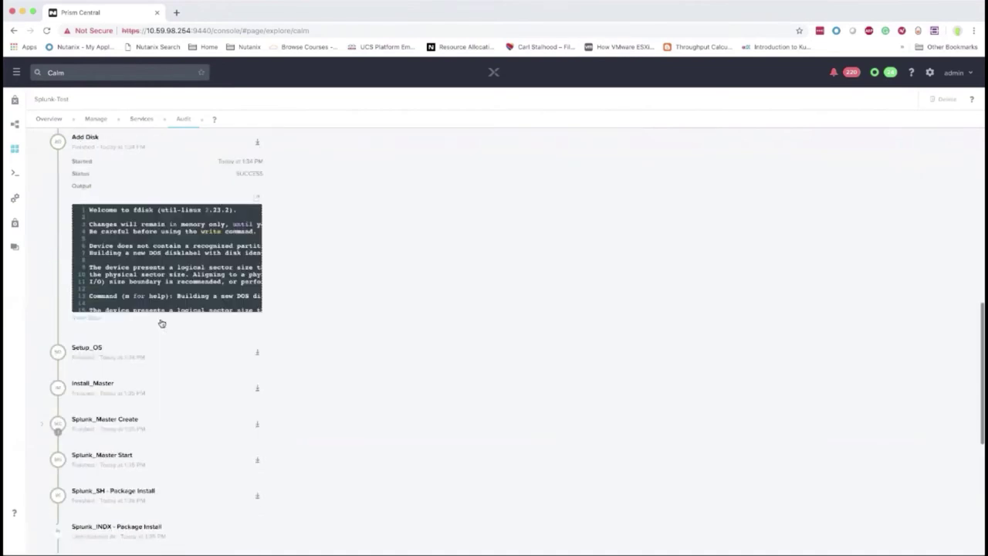
scroll(161, 323, down, 2)
Expand the Splunk_Master Create/Start and Splunk_SH and Splunk_INDX Package Install steps
click(116, 361)
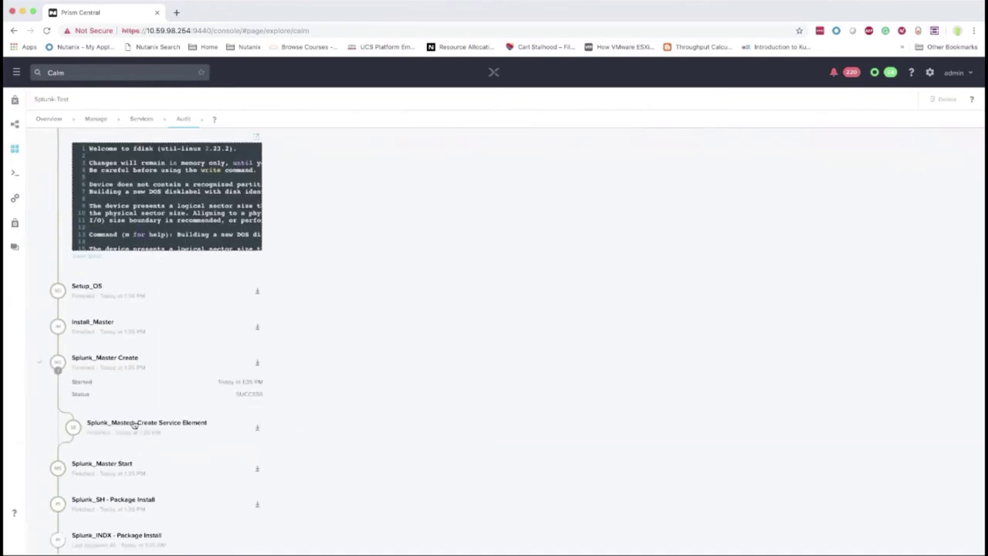
scroll(104, 411, down, 3)
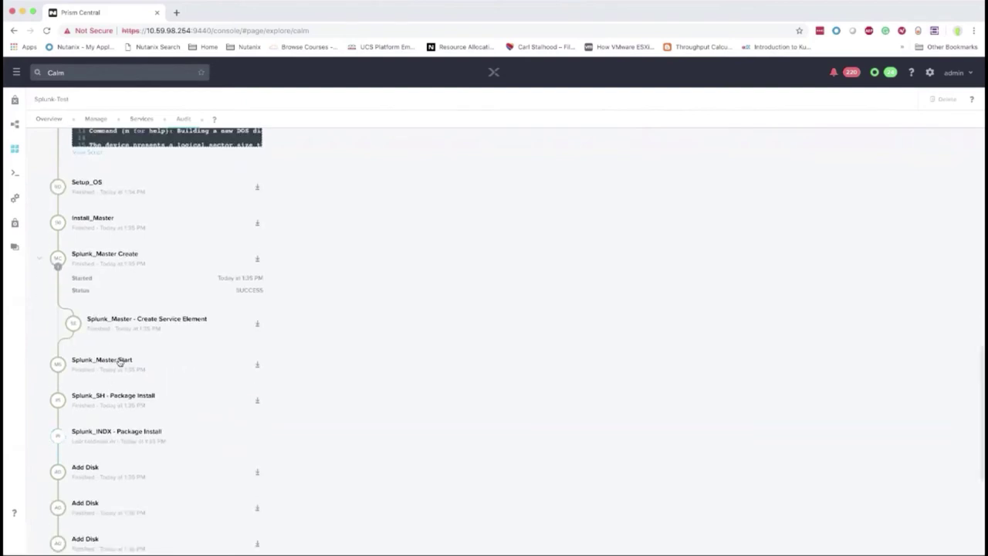
click(122, 399)
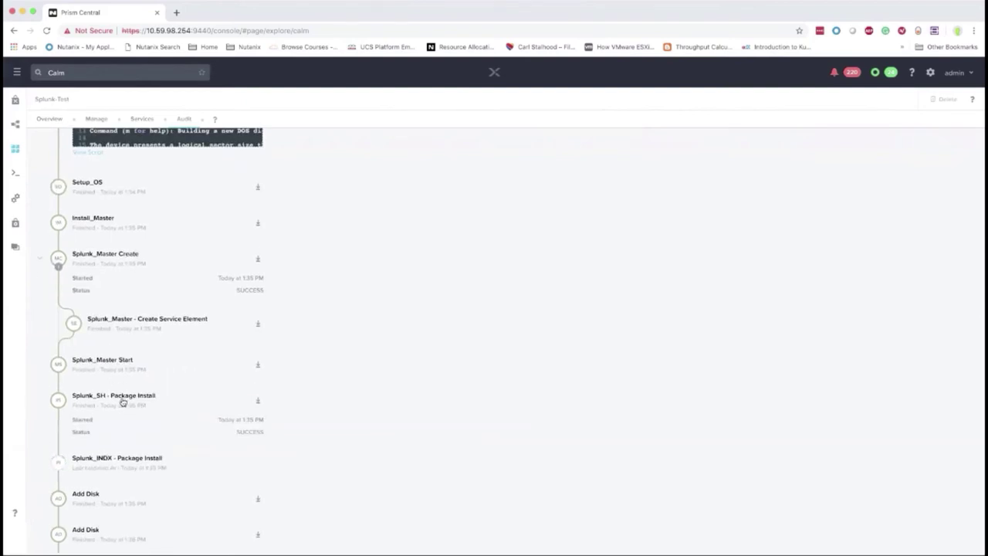
click(114, 361)
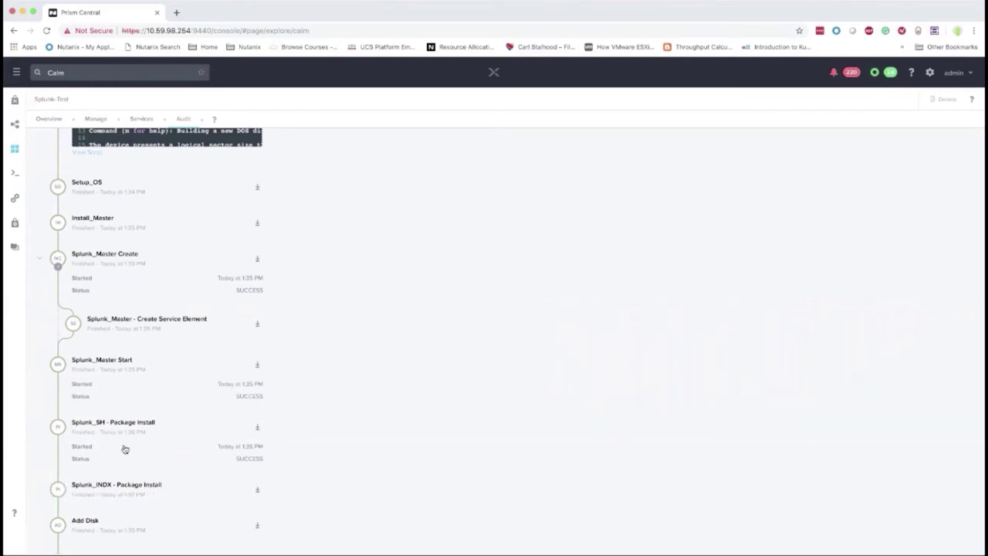
scroll(123, 425, down, 3)
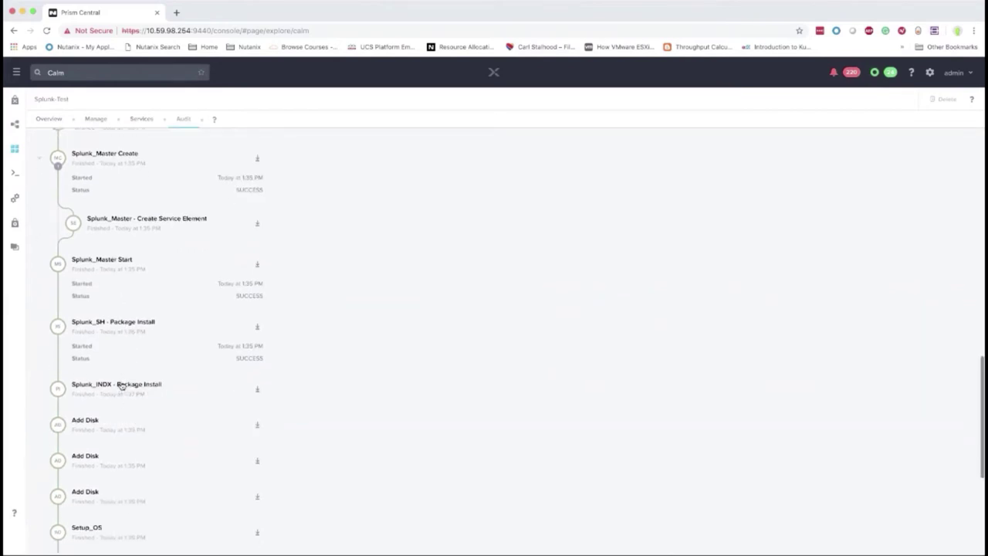
click(121, 385)
scroll(121, 393, down, 3)
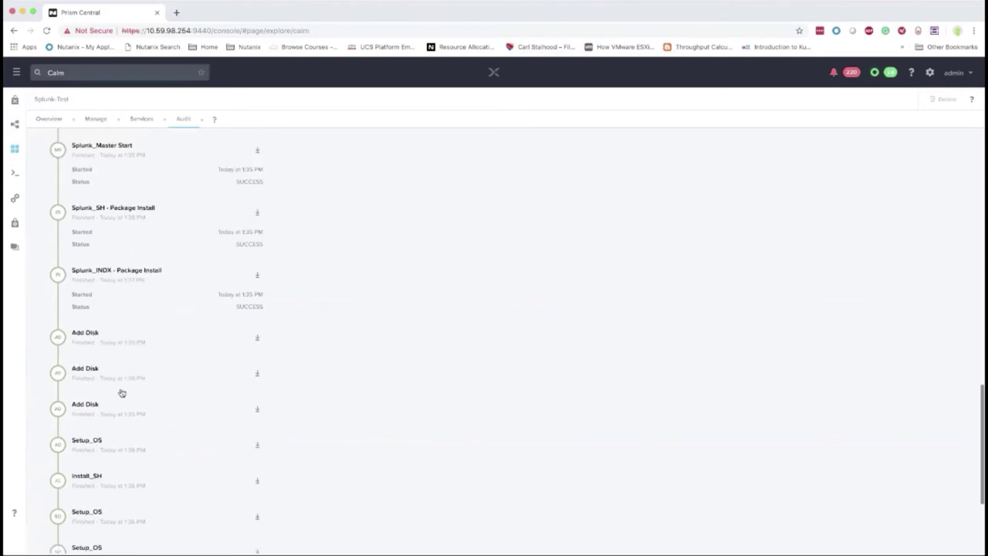
scroll(121, 392, down, 5)
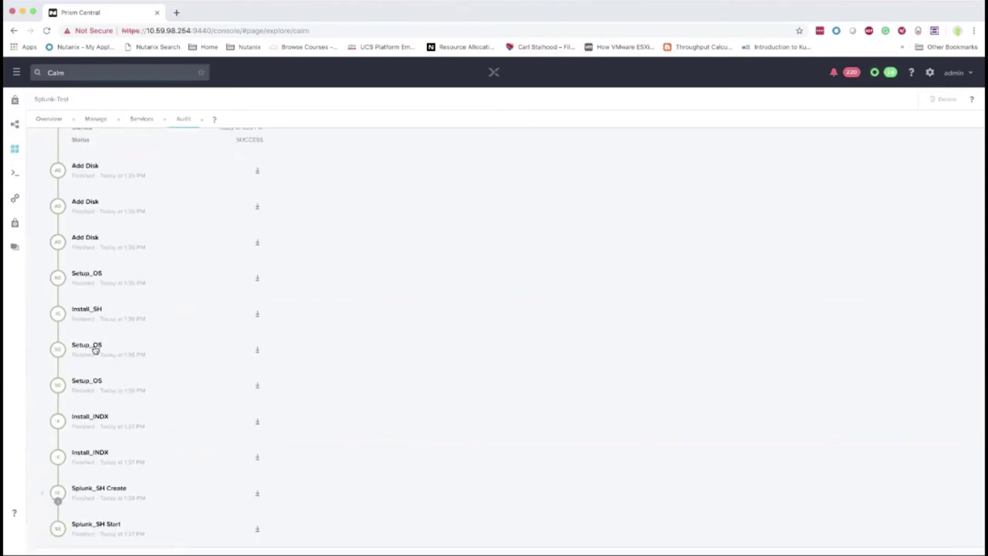
Read the Setup_OS console output enlarged, highlighting lines 1–29 and the set-hostname line
click(94, 349)
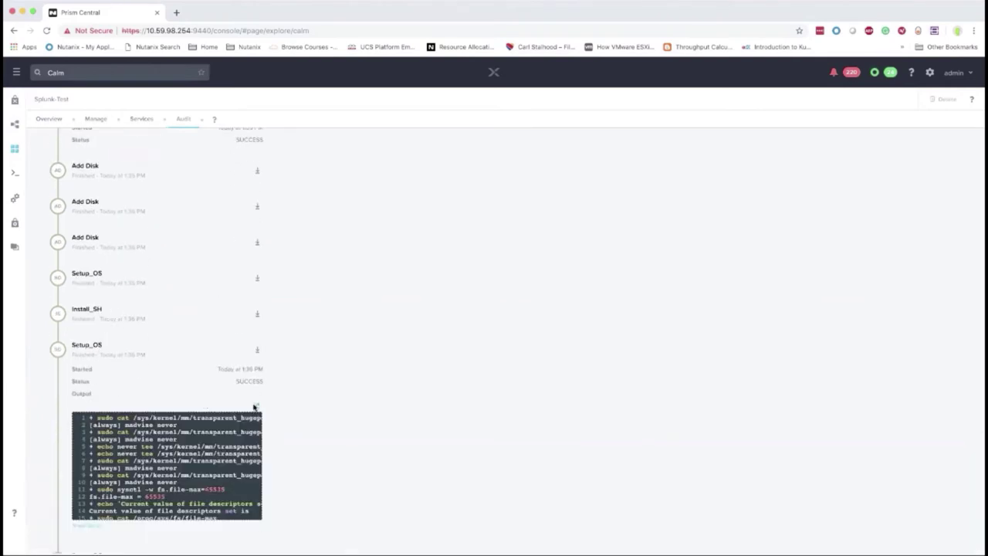
click(255, 406)
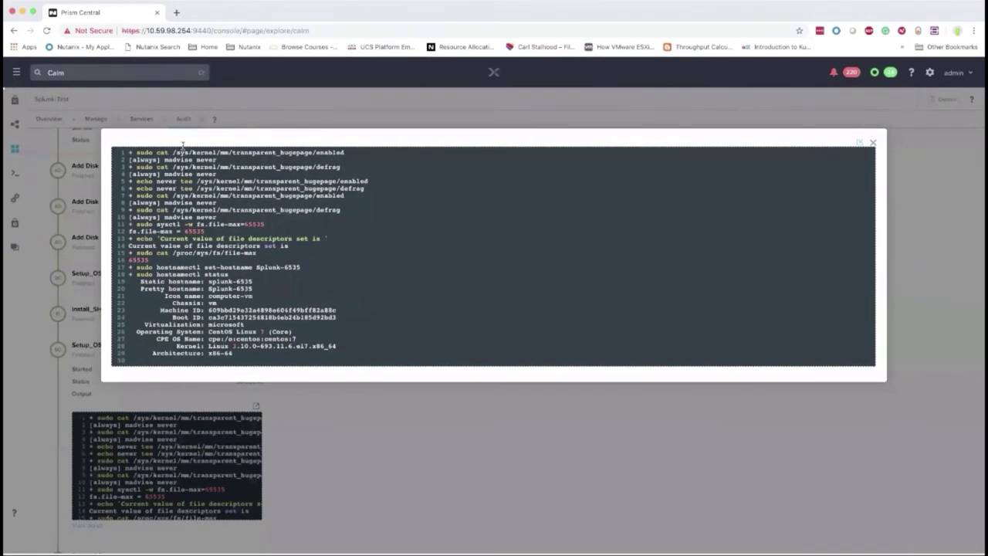
drag(140, 150, 358, 353)
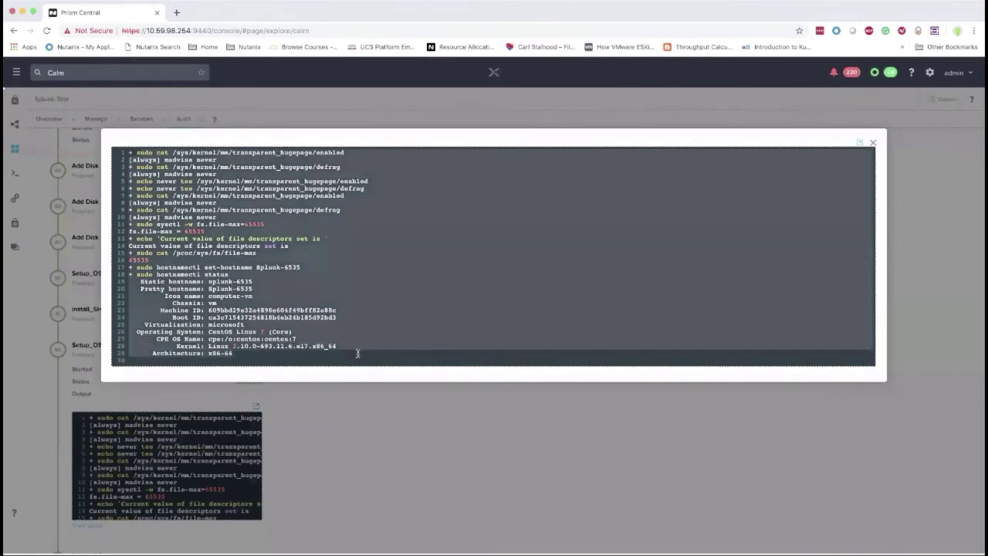
click(358, 352)
drag(144, 267, 307, 267)
click(306, 267)
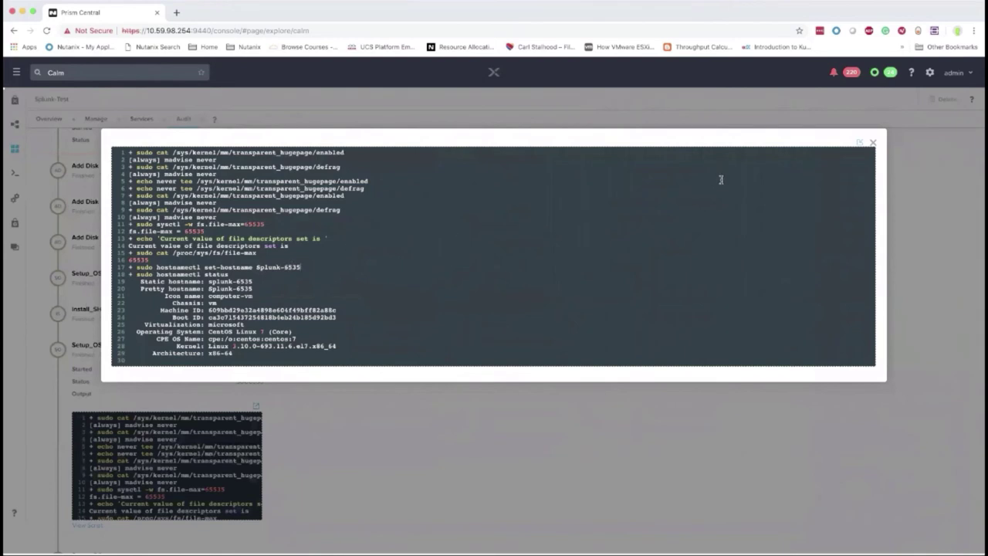
click(872, 144)
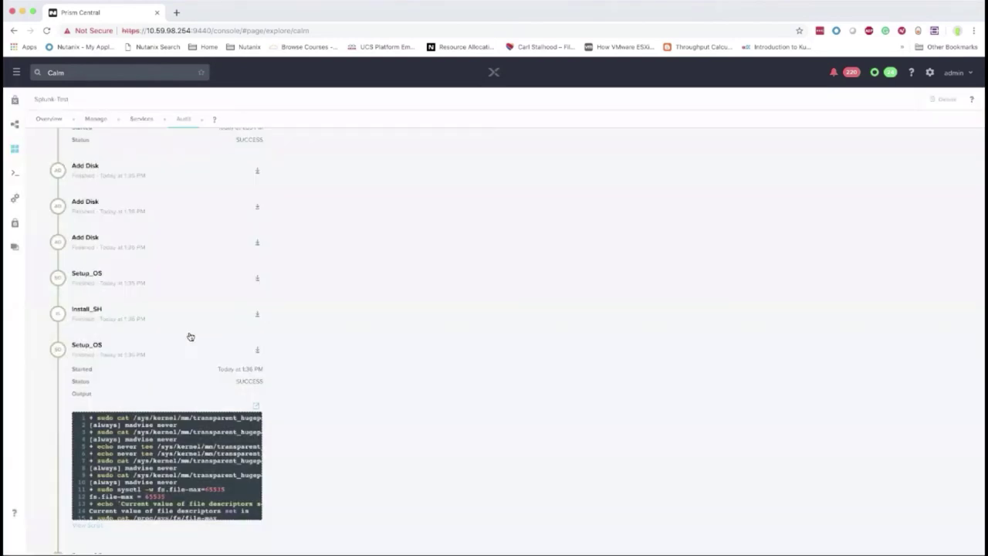
Expand the Install_SH step and scroll through its full output
scroll(155, 308, down, 1)
scroll(97, 286, down, 1)
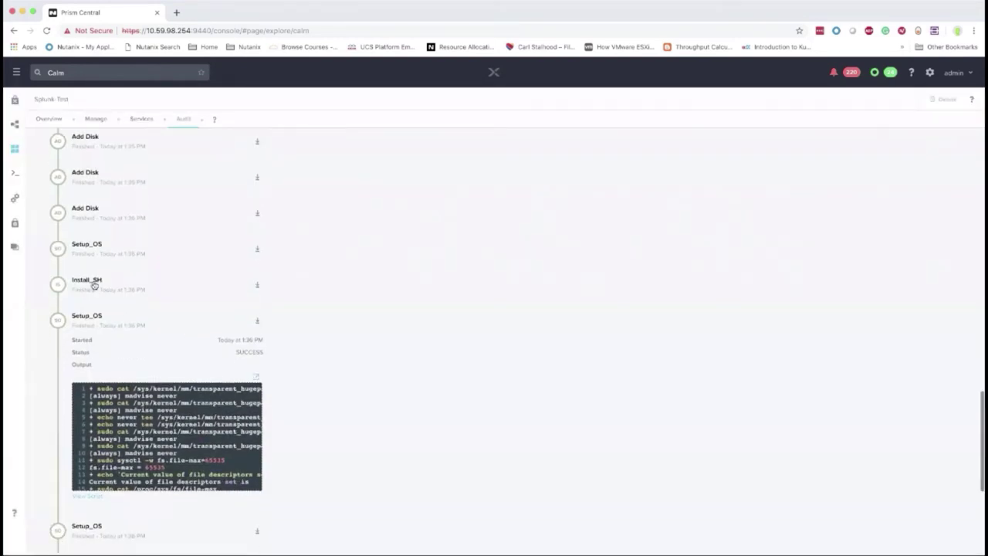
click(93, 282)
scroll(93, 284, down, 5)
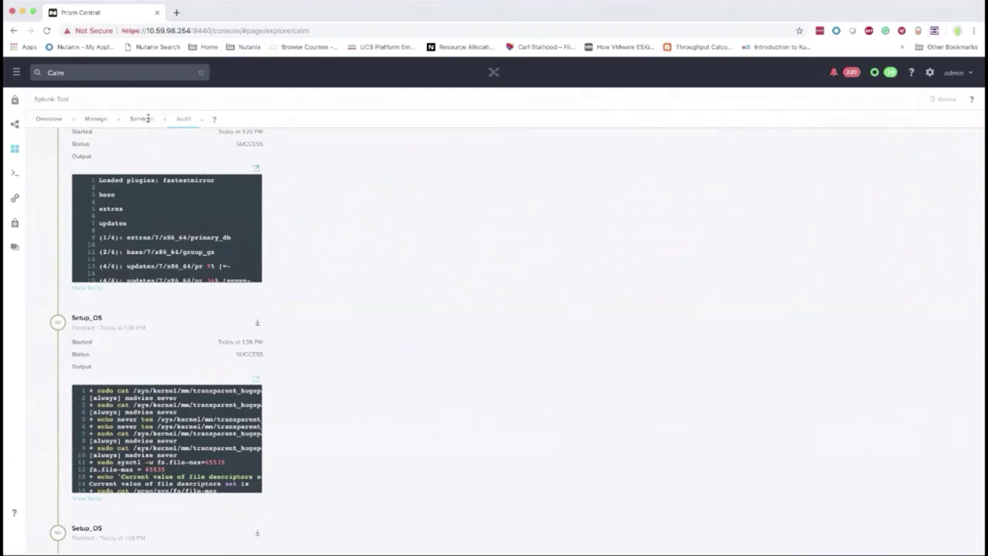
scroll(148, 118, down, 3)
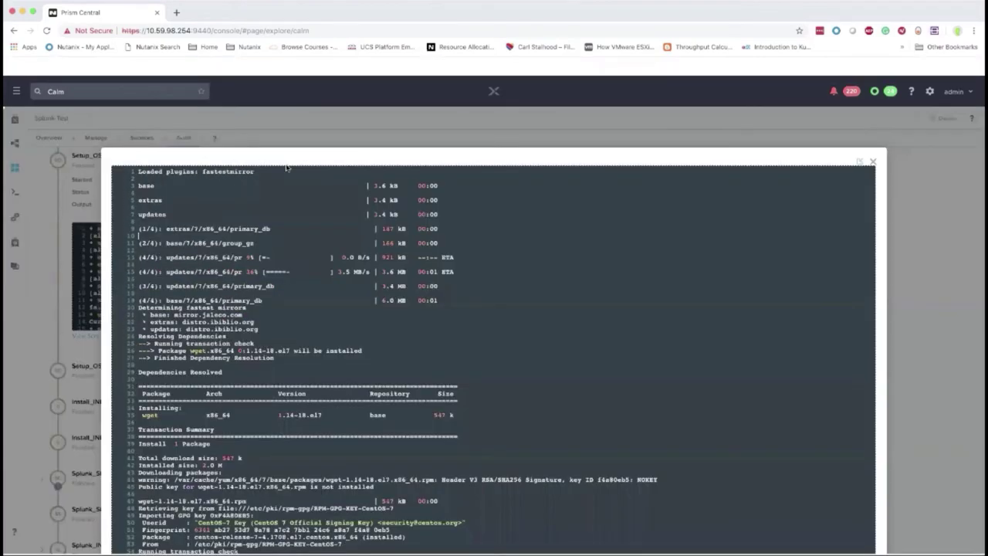
scroll(470, 209, down, 15)
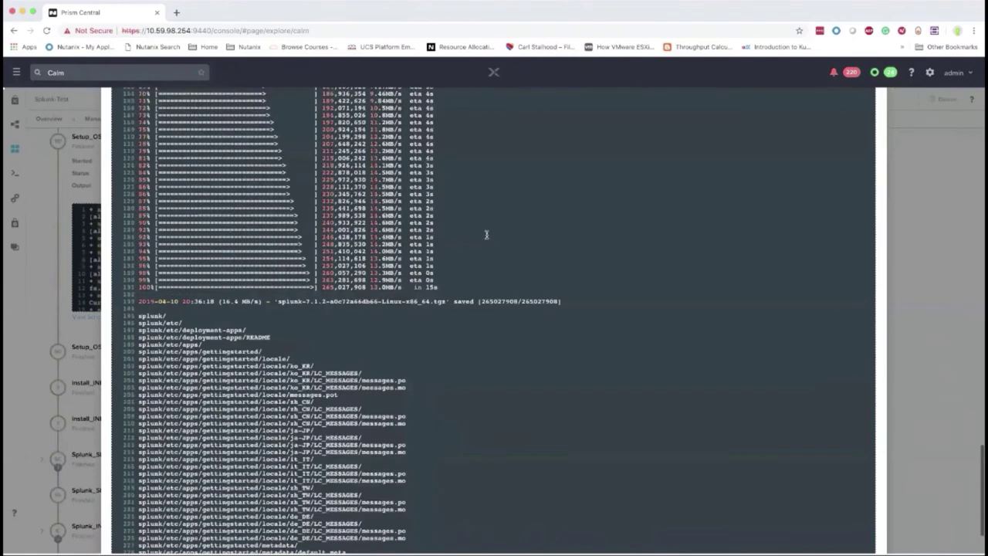
scroll(486, 234, down, 5)
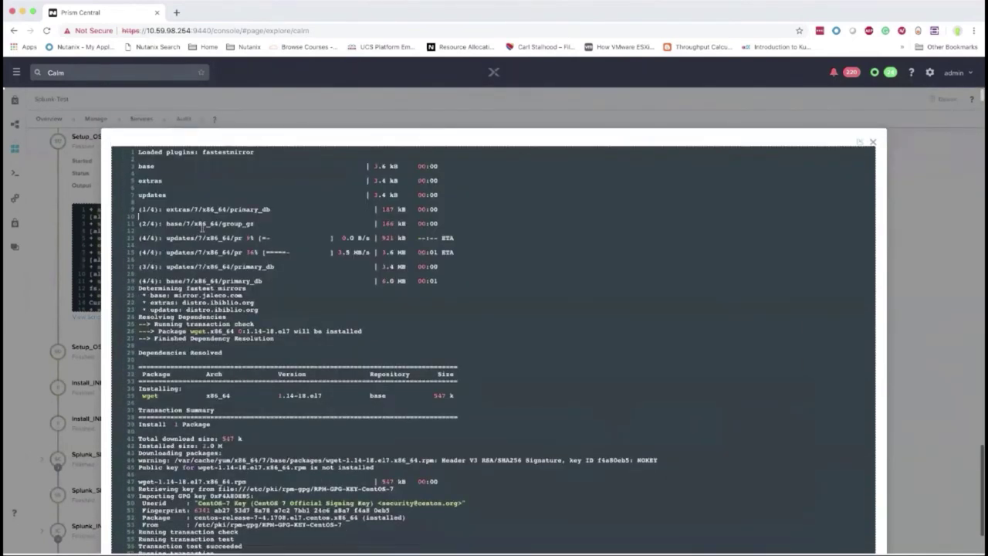
scroll(262, 241, down, 10)
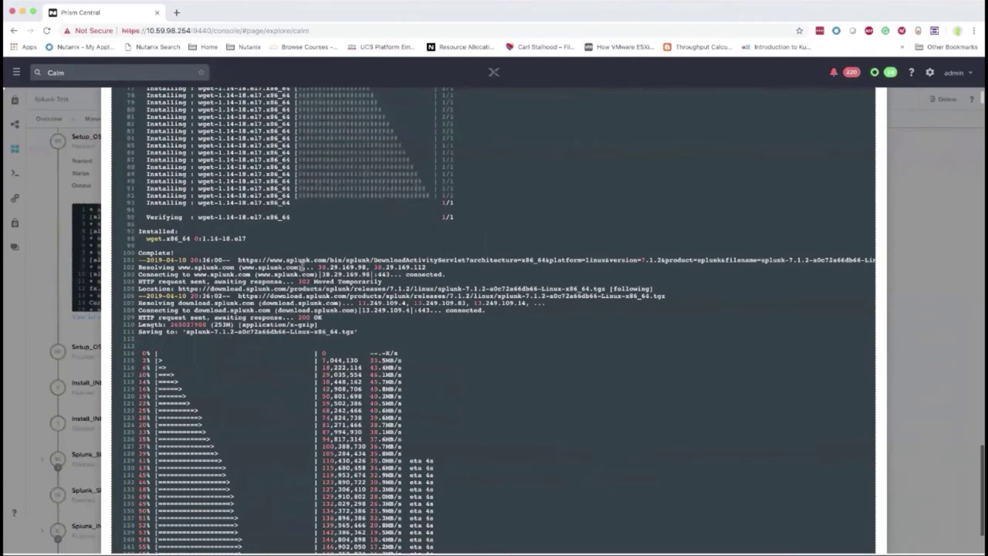
scroll(302, 267, down, 15)
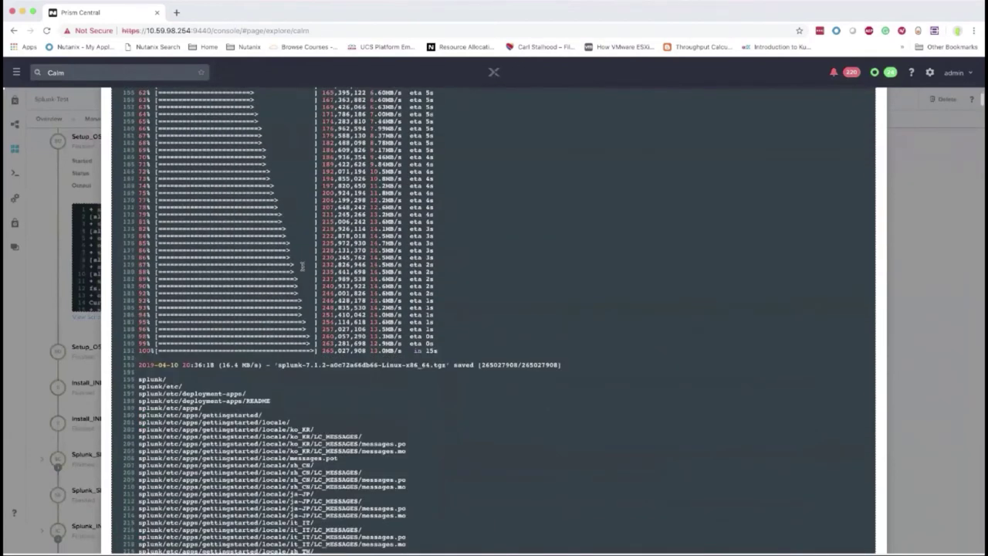
scroll(302, 267, down, 15)
scroll(301, 266, down, 6)
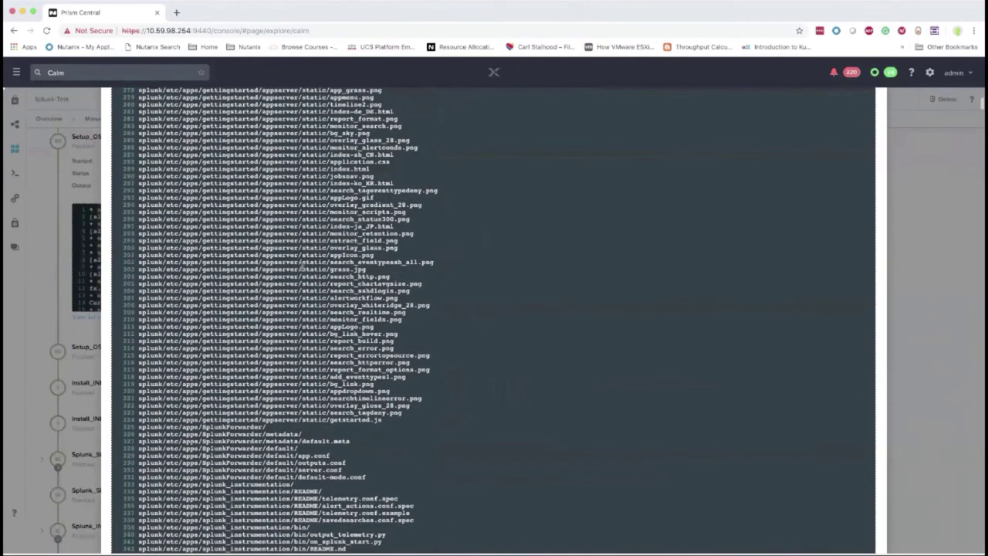
scroll(302, 266, down, 15)
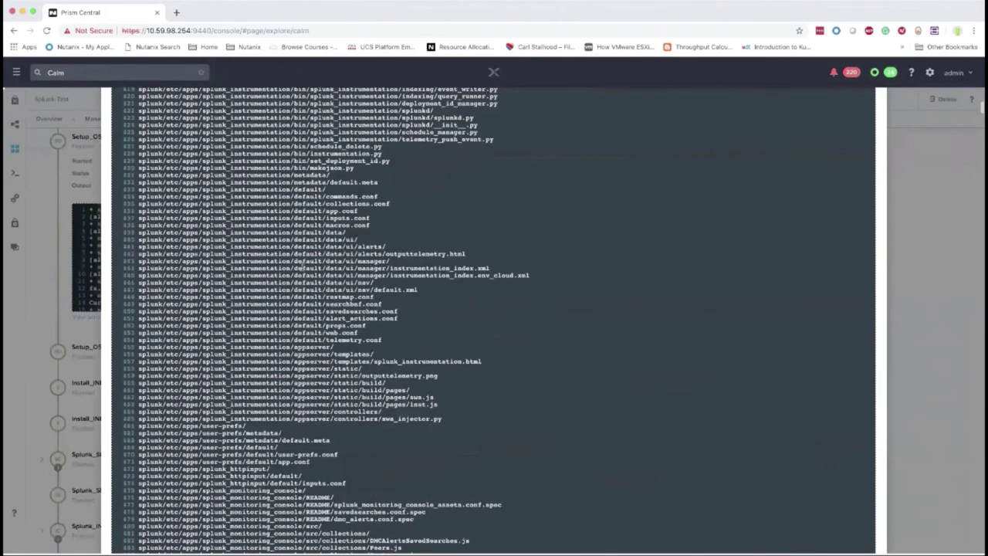
scroll(304, 267, down, 20)
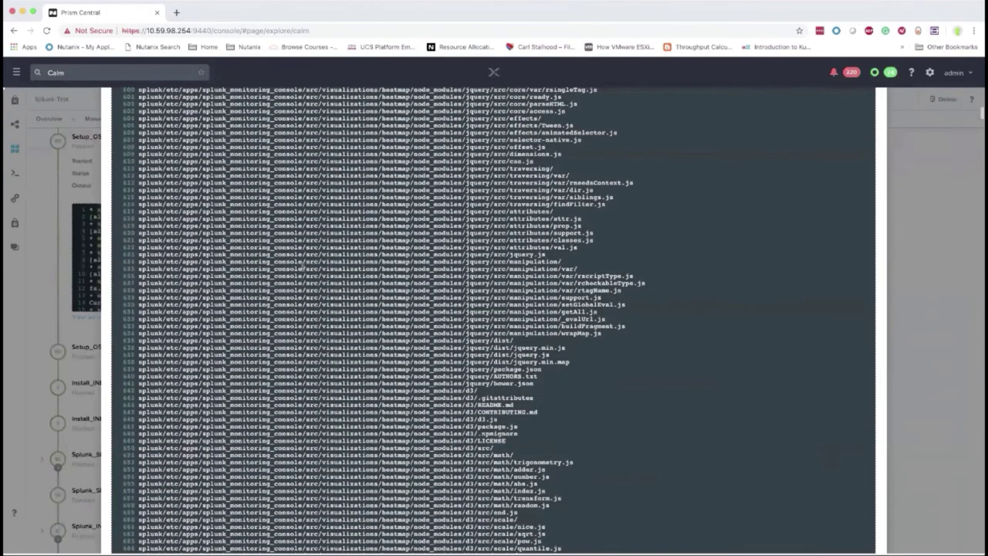
scroll(303, 266, down, 12)
scroll(302, 266, down, 15)
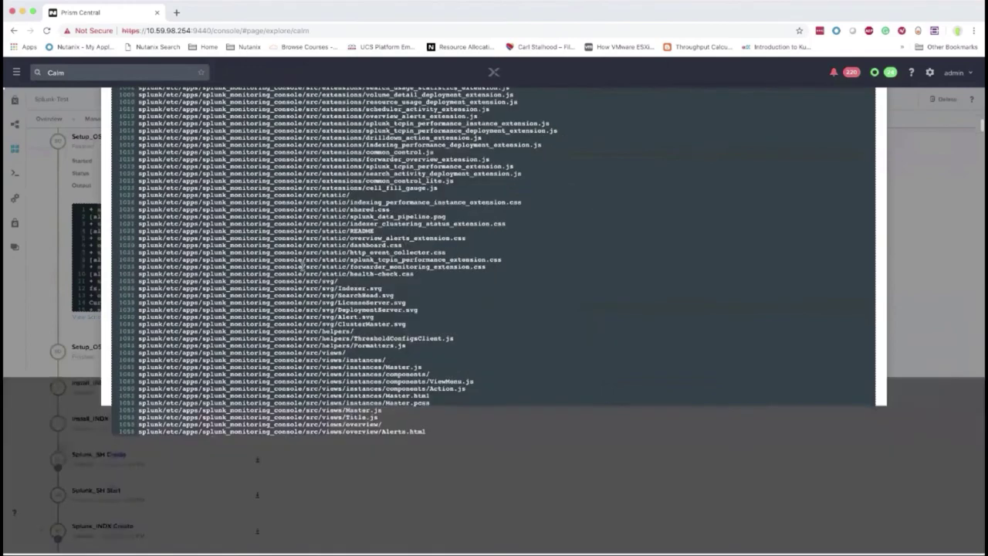
Close the Install_SH log and scroll back up the audit task list
key(Escape)
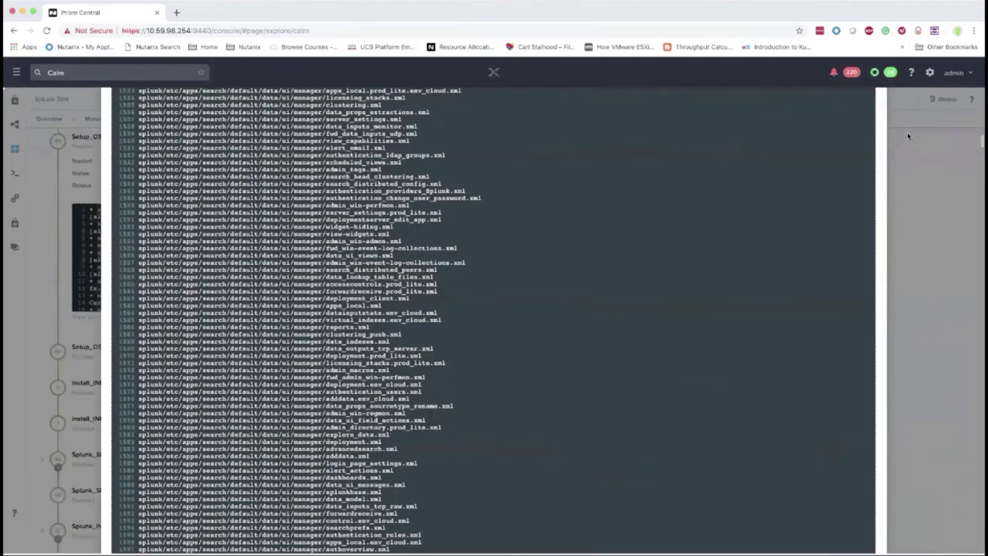
click(919, 161)
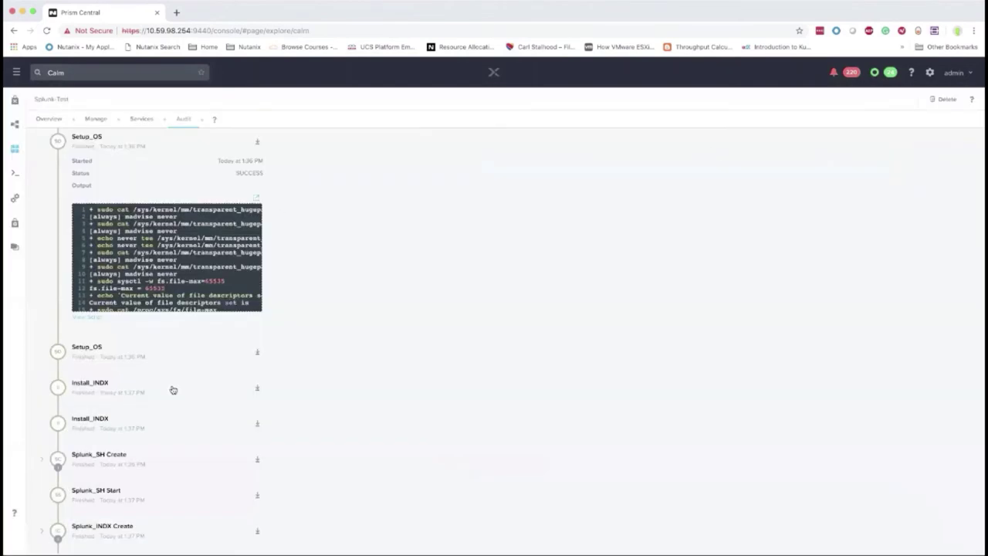
scroll(172, 390, down, 1)
scroll(170, 378, up, 10)
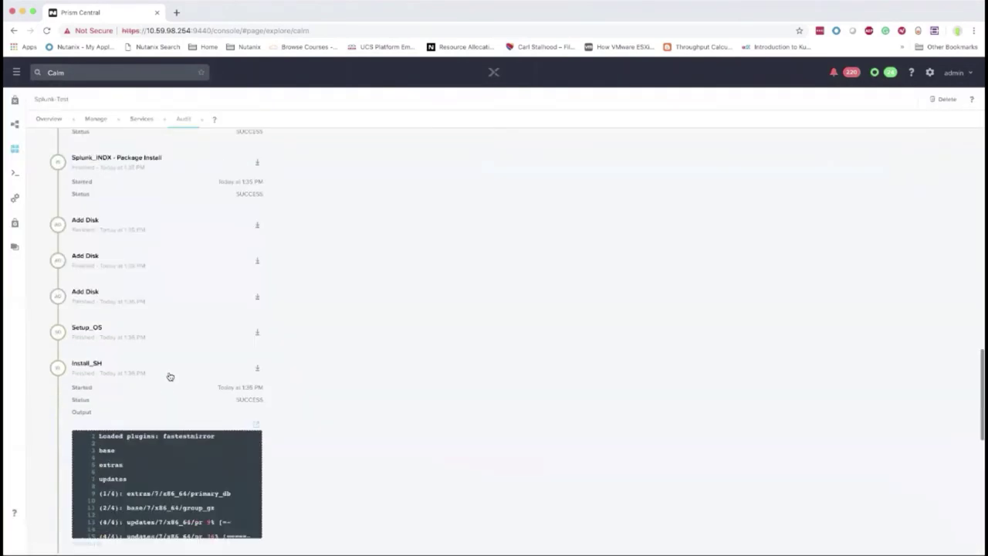
scroll(127, 224, up, 5)
Show the Splunk-Test overview and highlight its RUNNING status with 4 VMs on
click(48, 119)
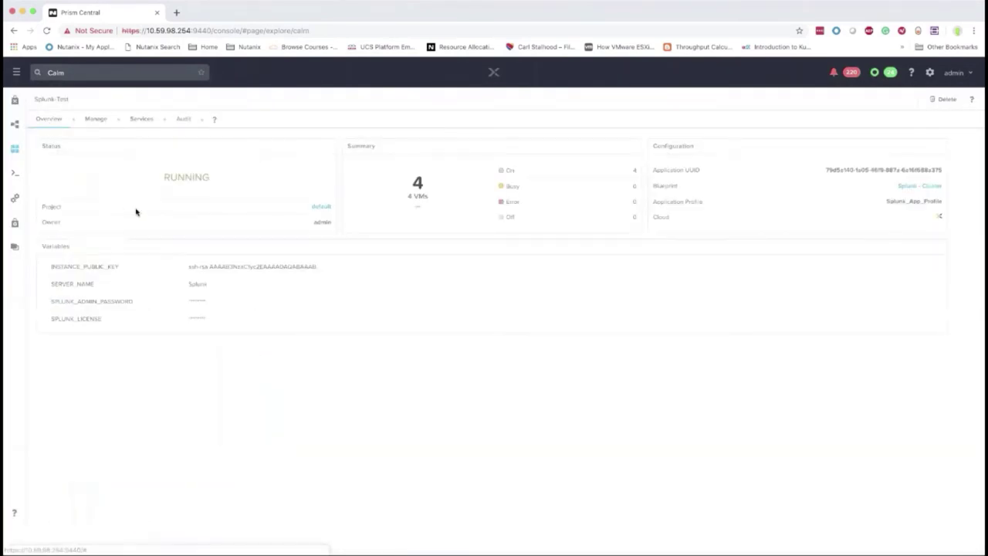
drag(213, 181, 142, 183)
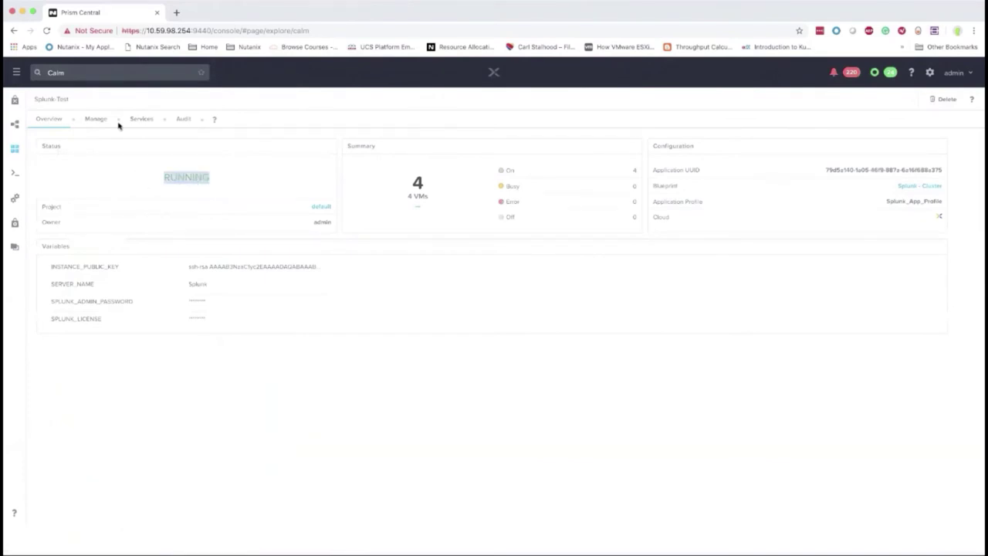
click(16, 73)
Filter the VMs list by name containing splunk to show the four Splunk VMs
mouse_move(122, 137)
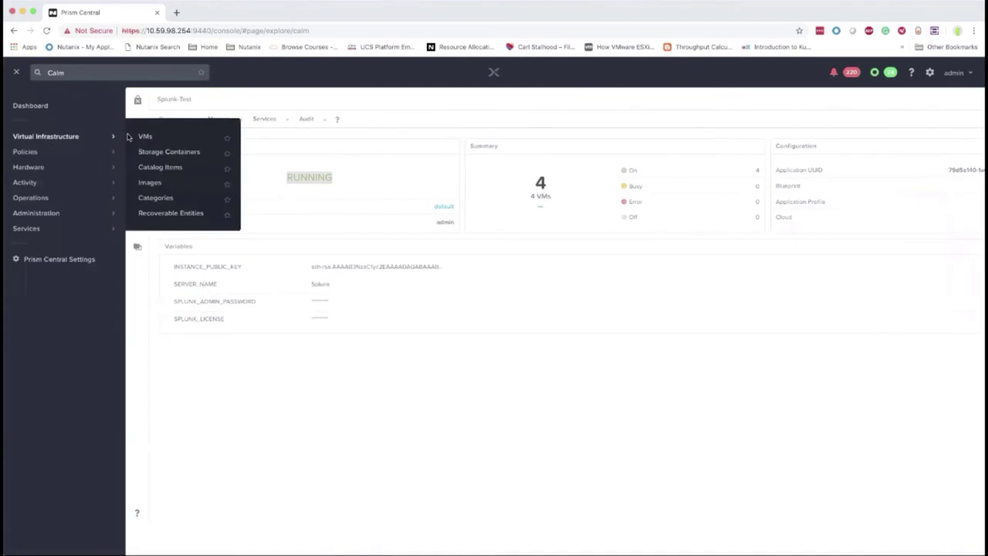
click(144, 136)
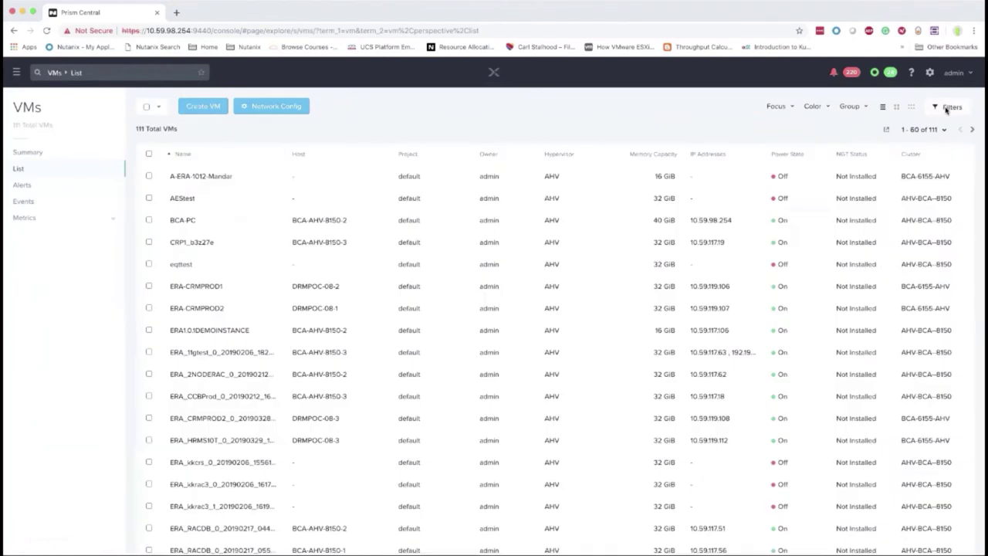
click(949, 107)
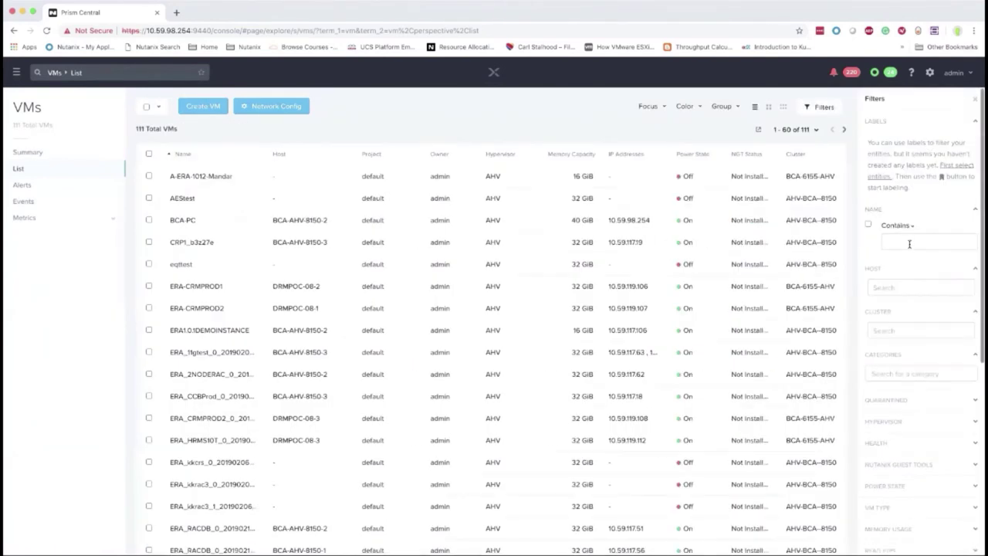
click(909, 243)
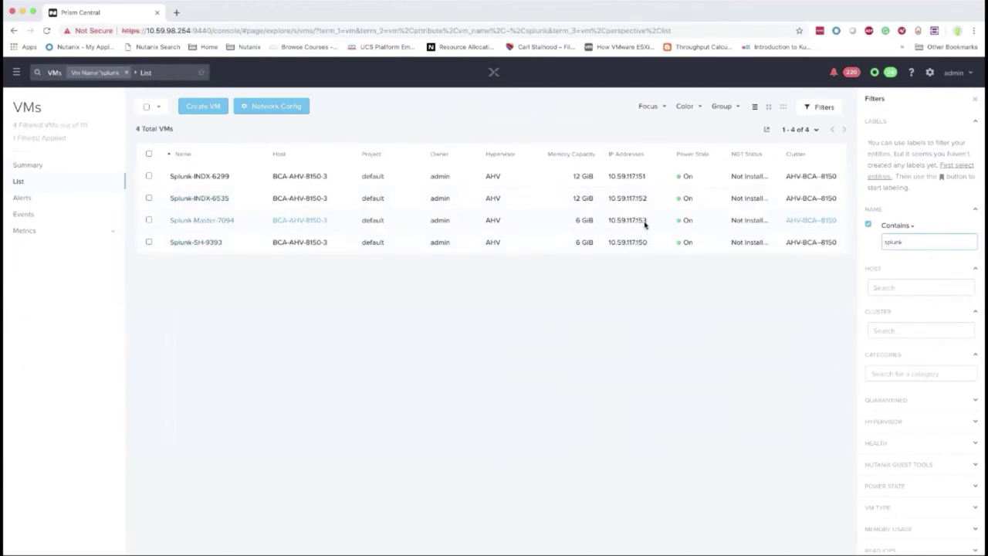
click(177, 12)
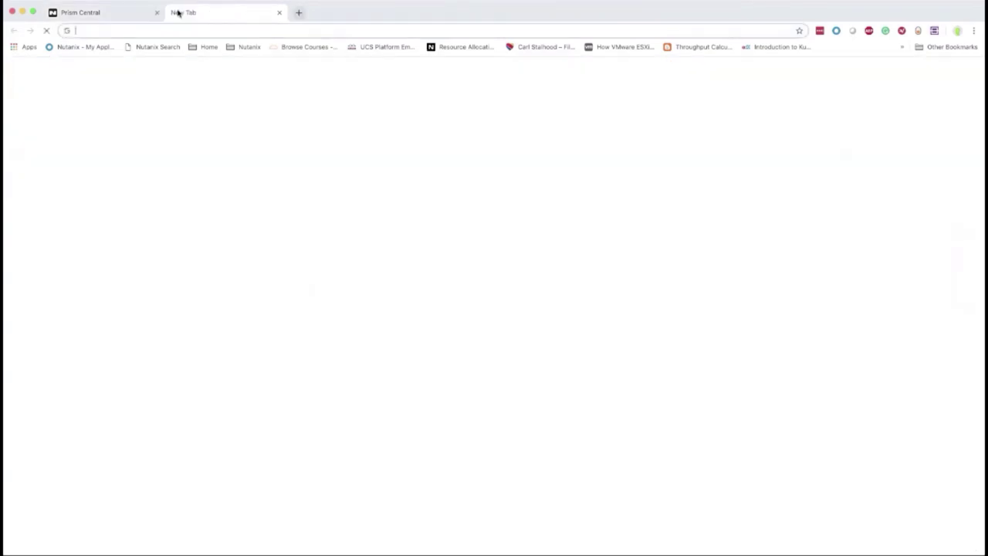
Load the Splunk master web page at 10.59.117.153:8000 in a new tab
text(10.59.)
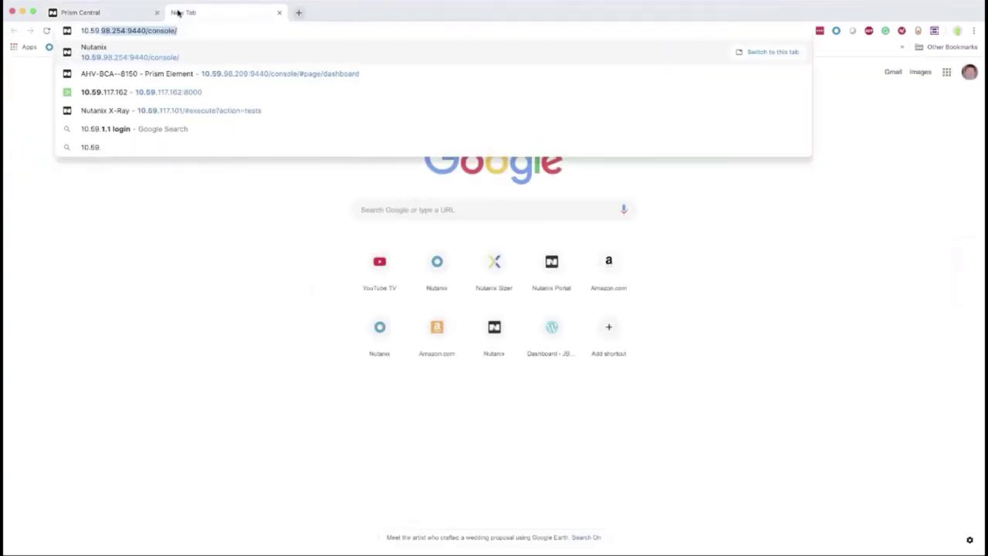
text(117.159)
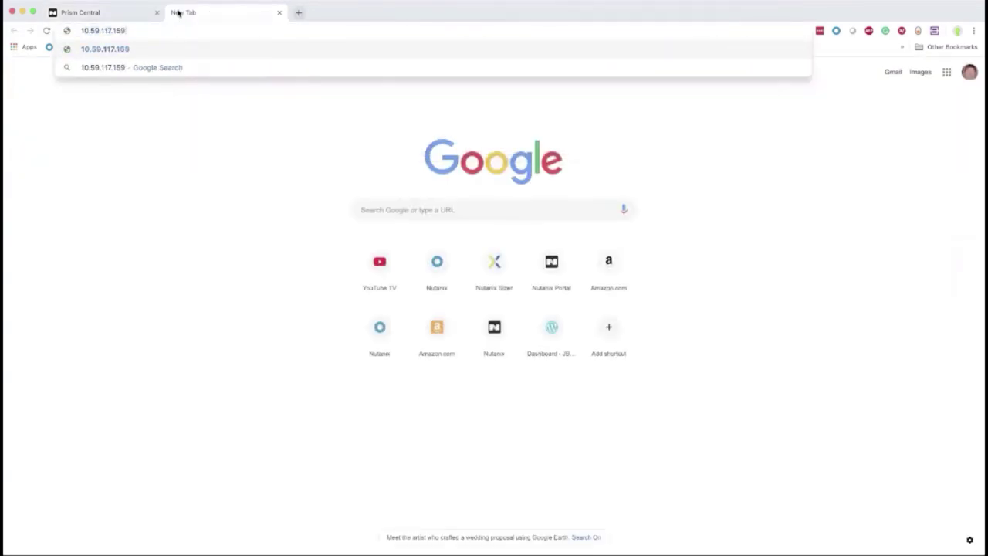
click(123, 11)
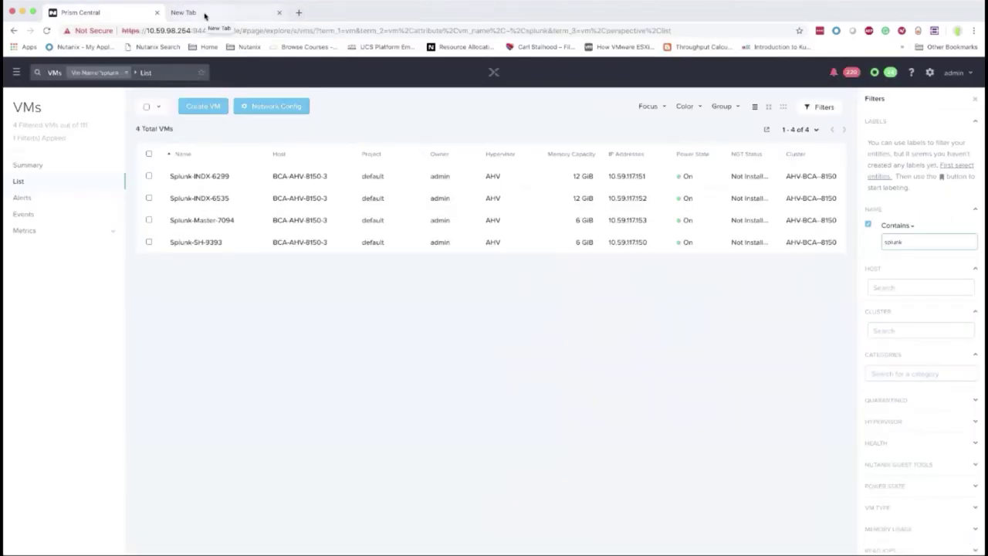
click(205, 16)
key(BackSpace)
text(3:8000)
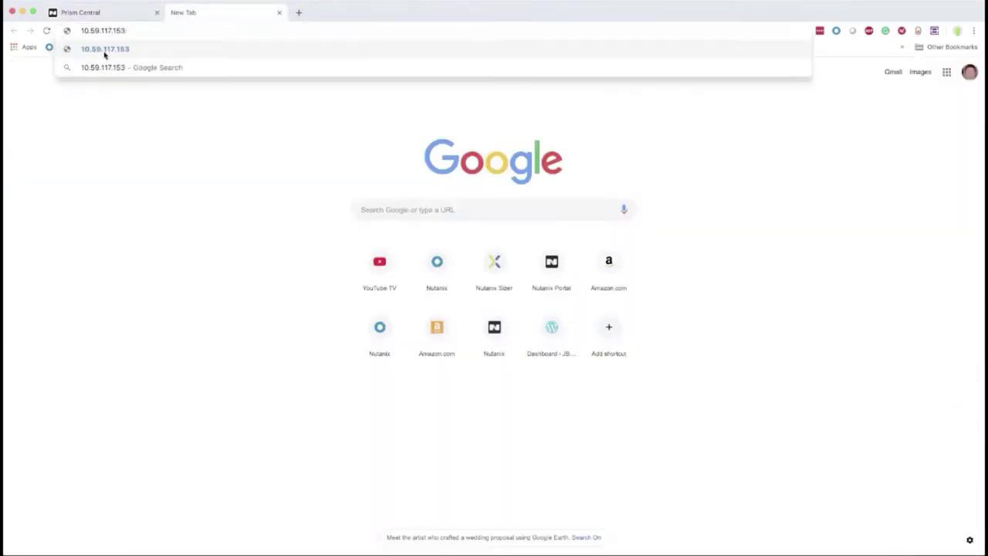
key(Return)
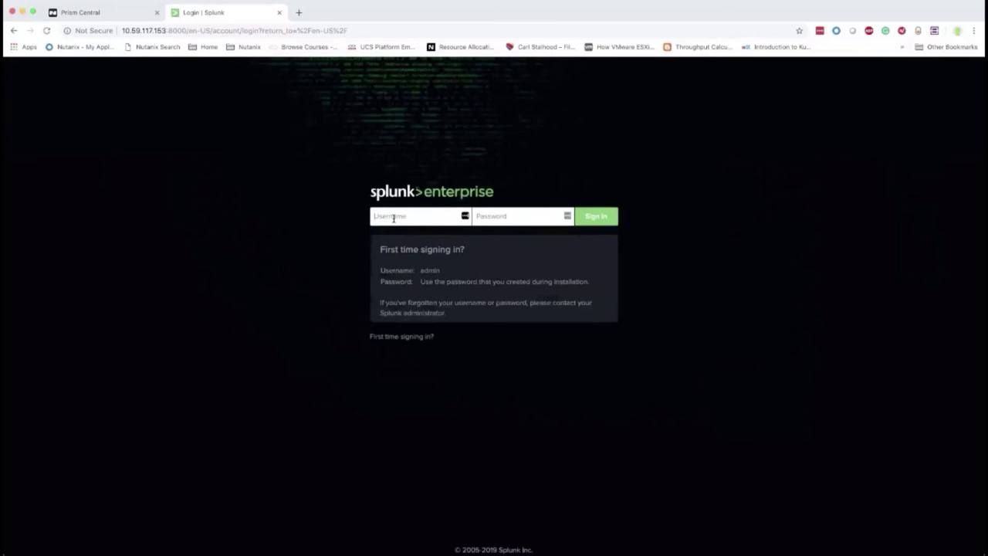
Sign in as admin, decline saving the password, and open Settings > Indexer clustering
click(394, 218)
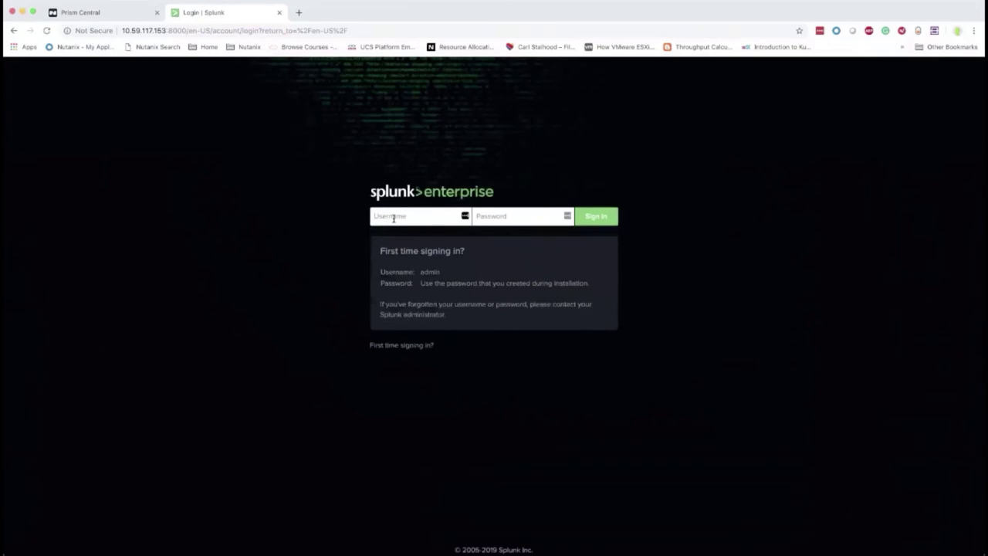
text(admin)
key(Tab)
text(•)
key(Return)
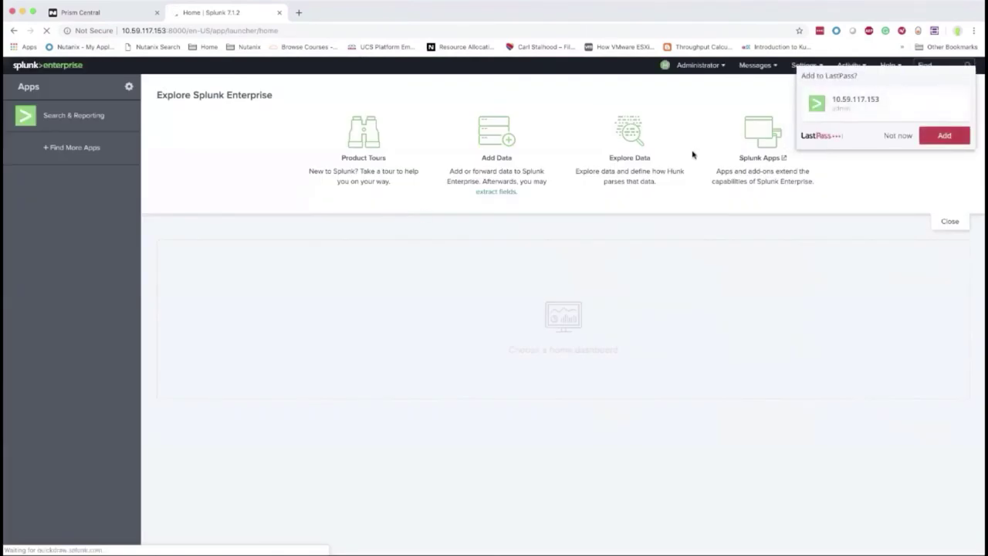
click(896, 137)
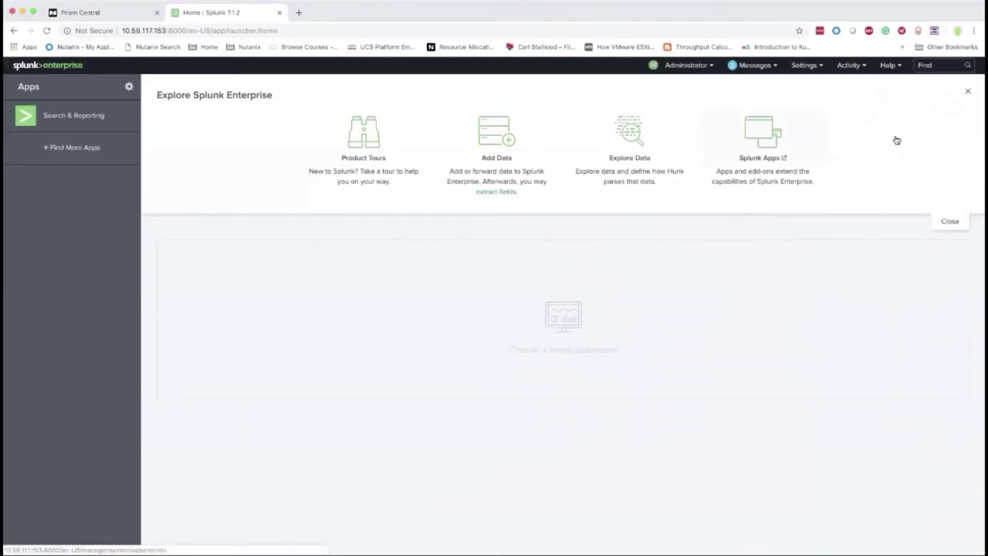
click(811, 68)
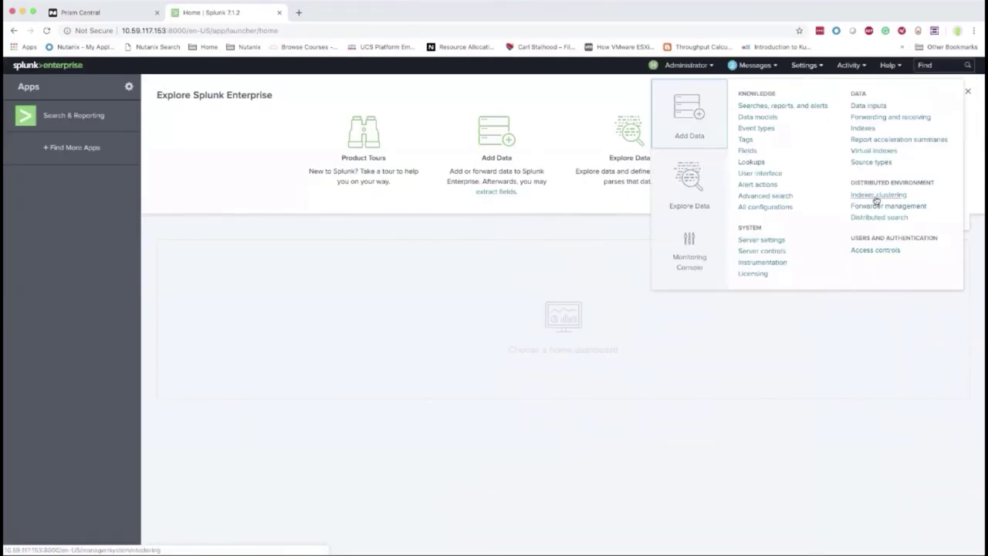
click(877, 195)
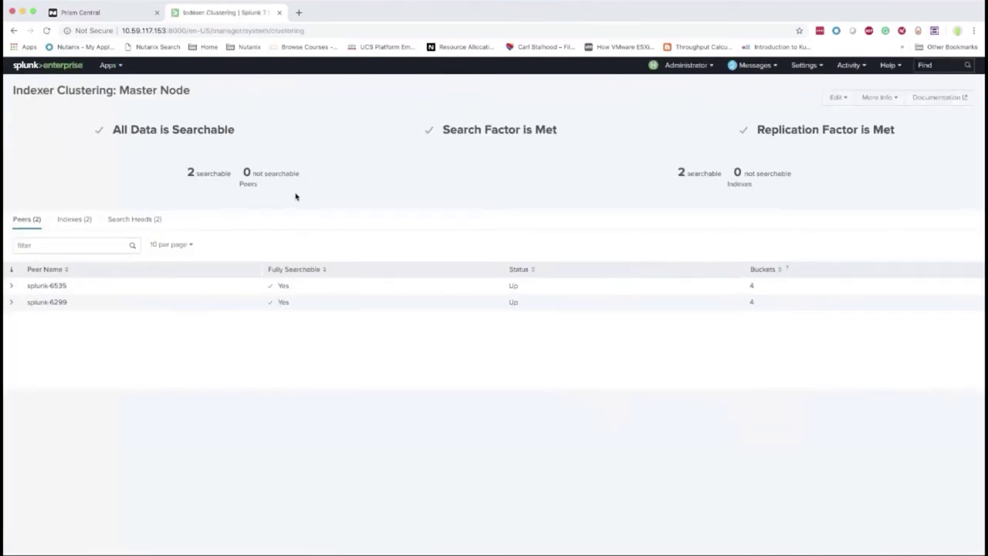
Expand peers splunk-6535 and splunk-6299, then list the cluster's 2 search heads
drag(19, 90, 209, 96)
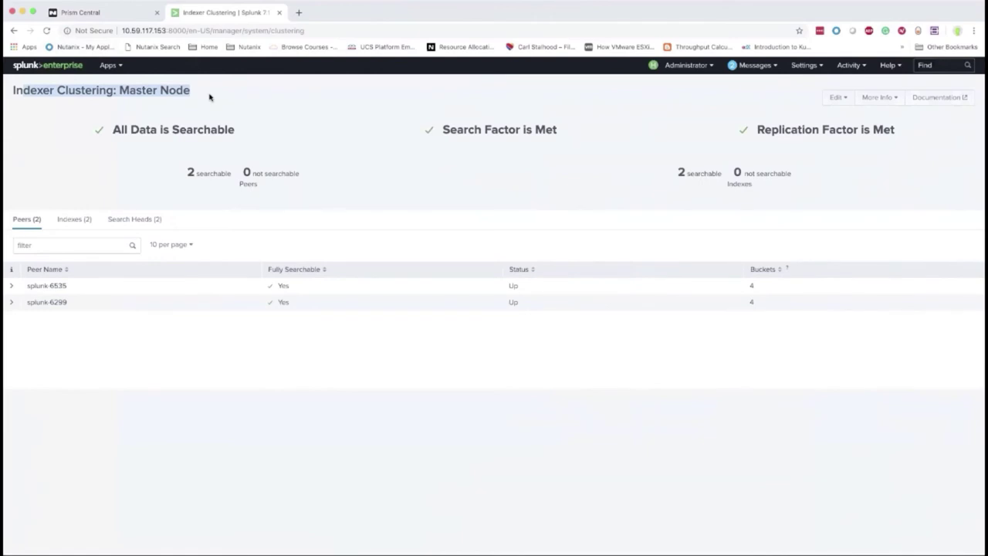
click(11, 286)
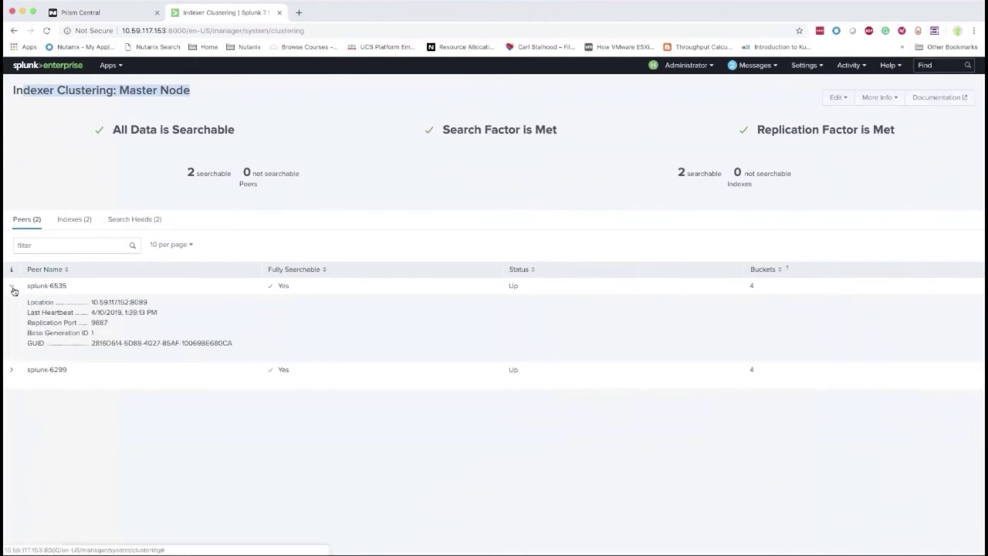
click(12, 370)
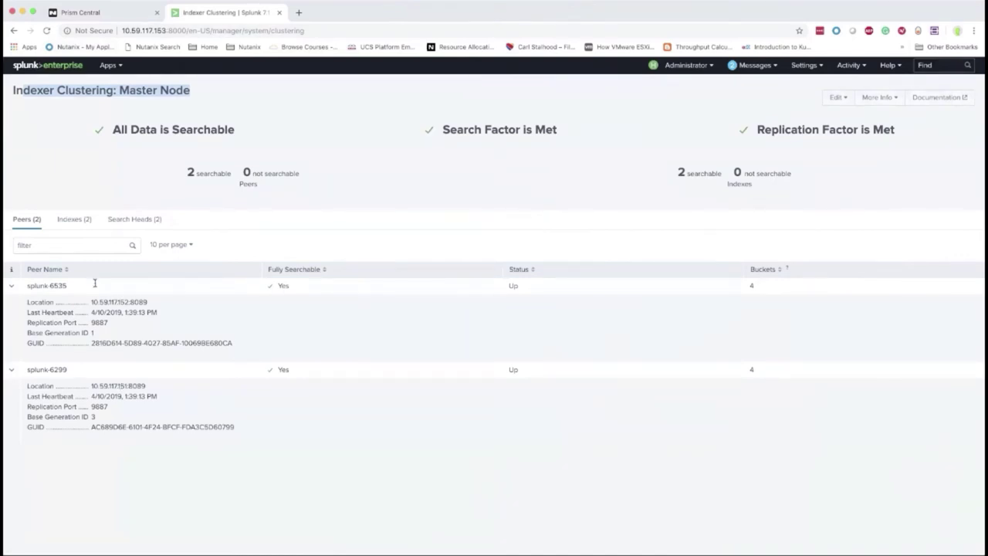
click(129, 220)
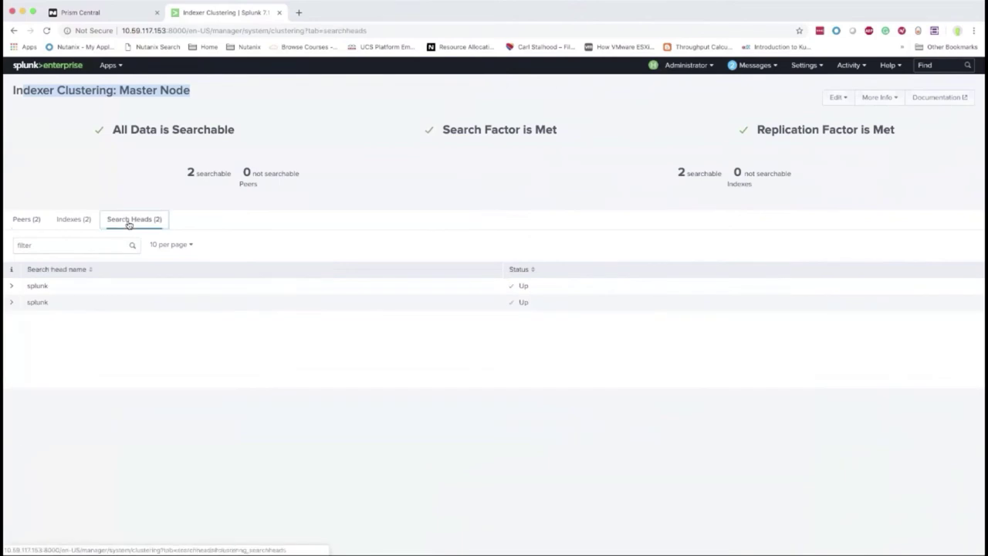
Expand both search heads, highlight their locations and IP:port, then go to the Splunk home page
click(12, 287)
click(11, 339)
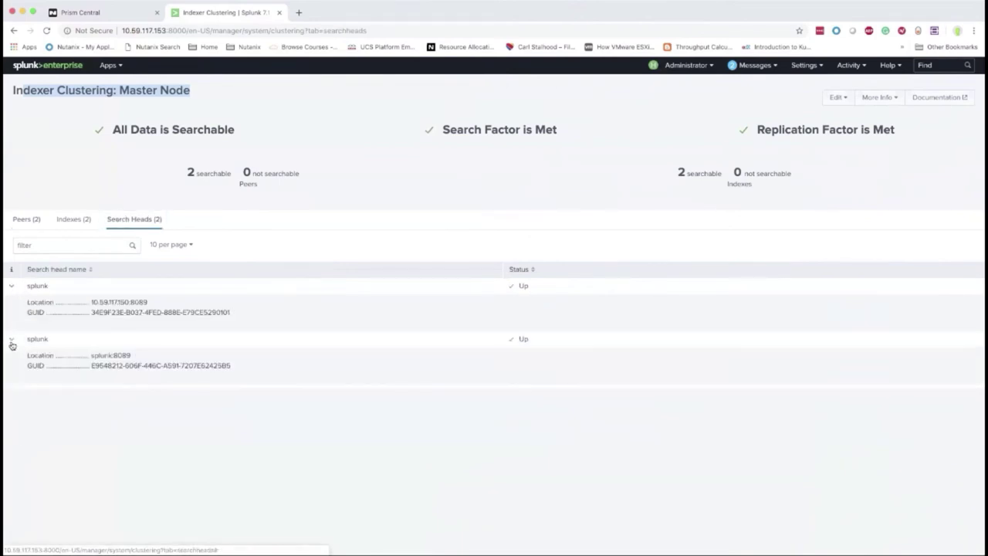
triple_click(81, 355)
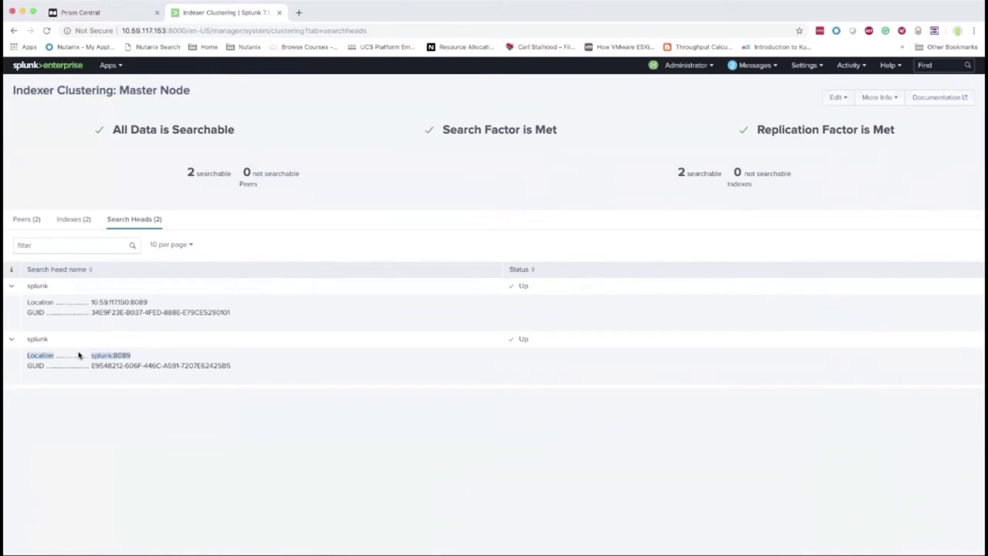
drag(99, 302, 145, 301)
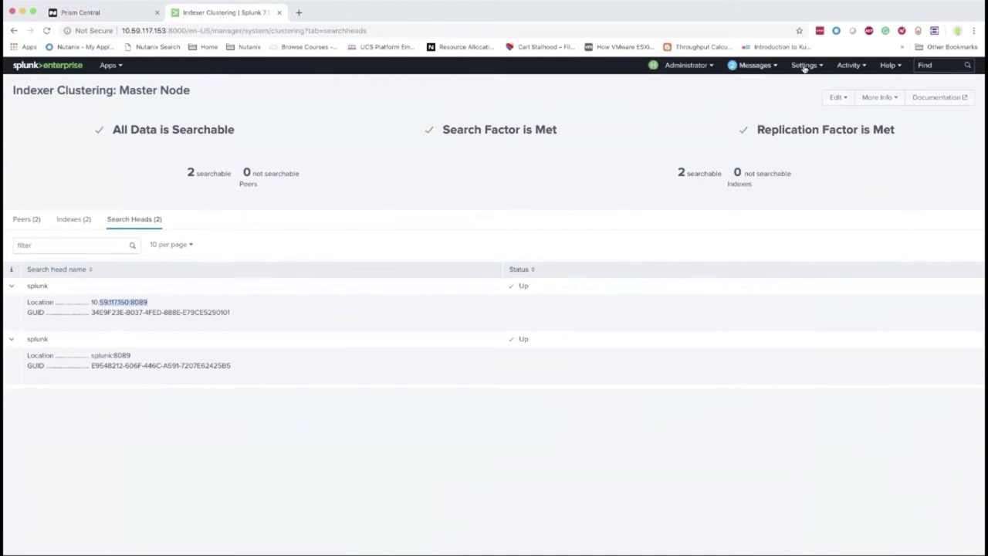
click(47, 65)
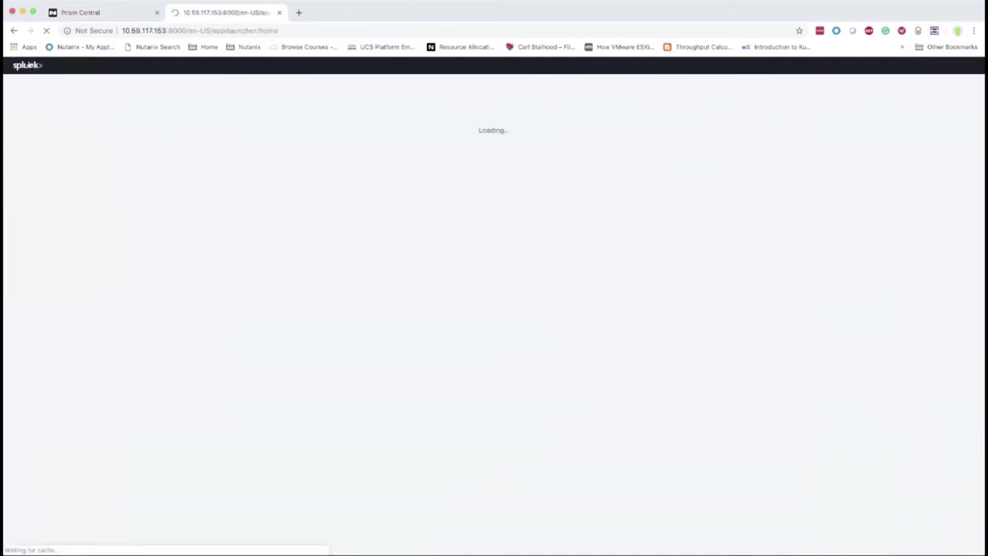